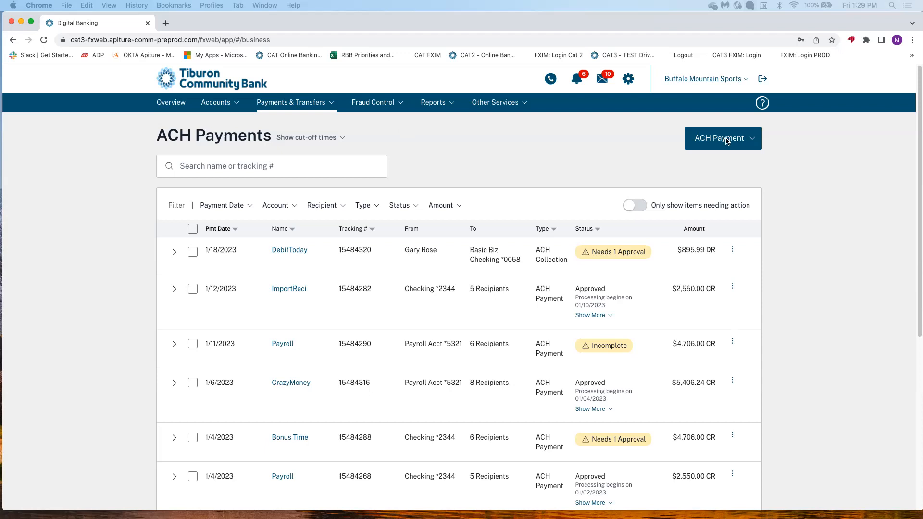
Open the Payments & Transfers menu listing all payment and transfer services.
left_click(330, 109)
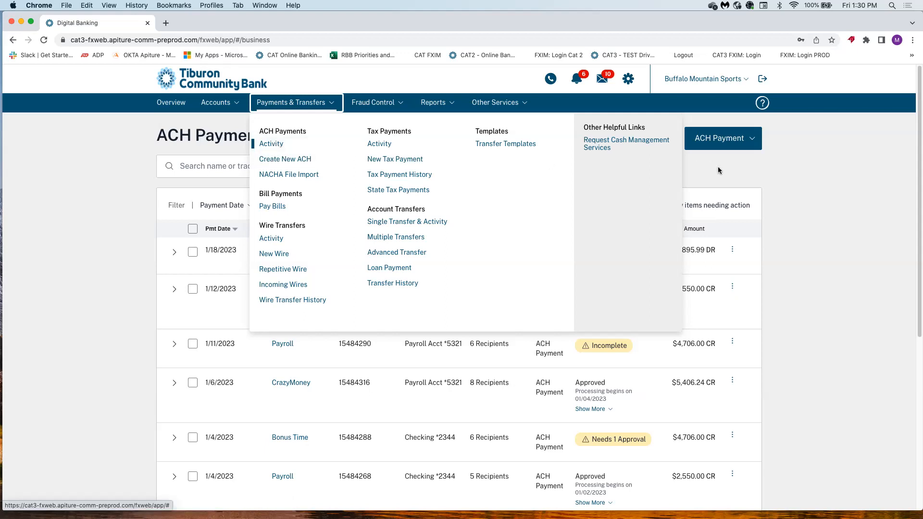
Go to ACH Payments Activity and start a New ACH Payment.
left_click(263, 146)
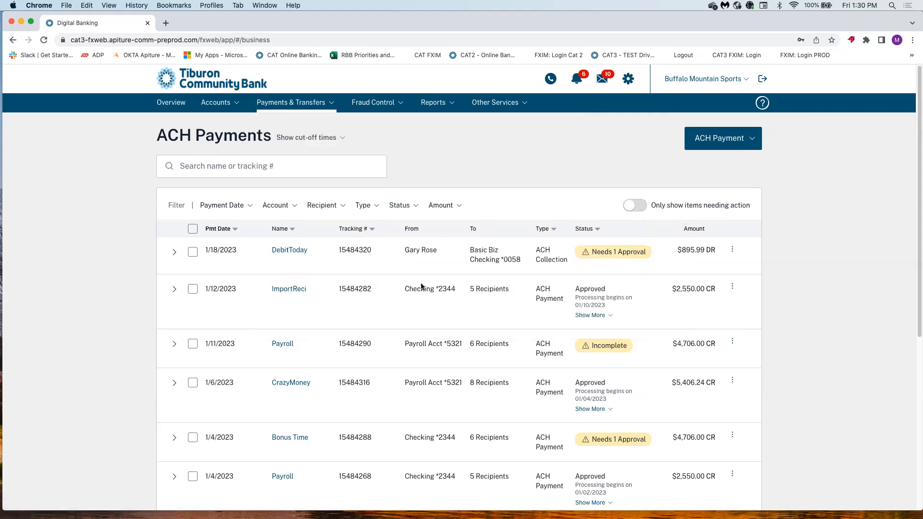
left_click(753, 140)
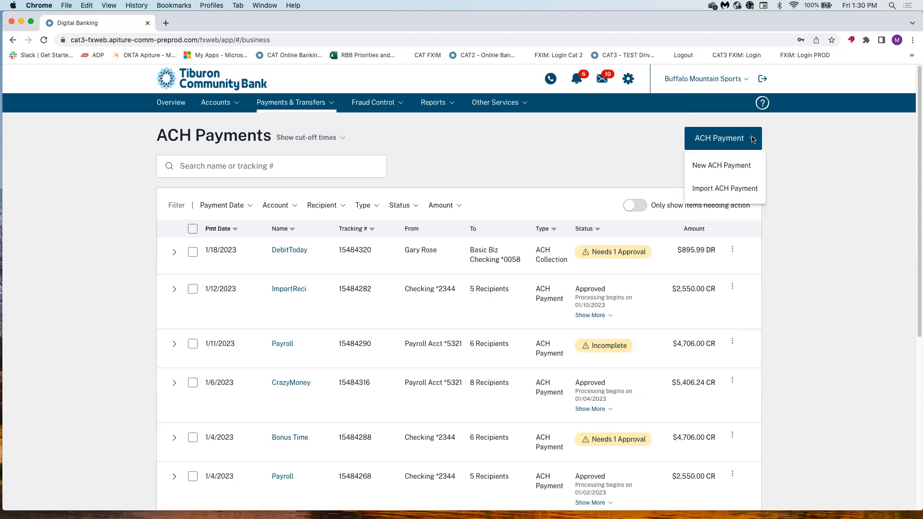
left_click(722, 166)
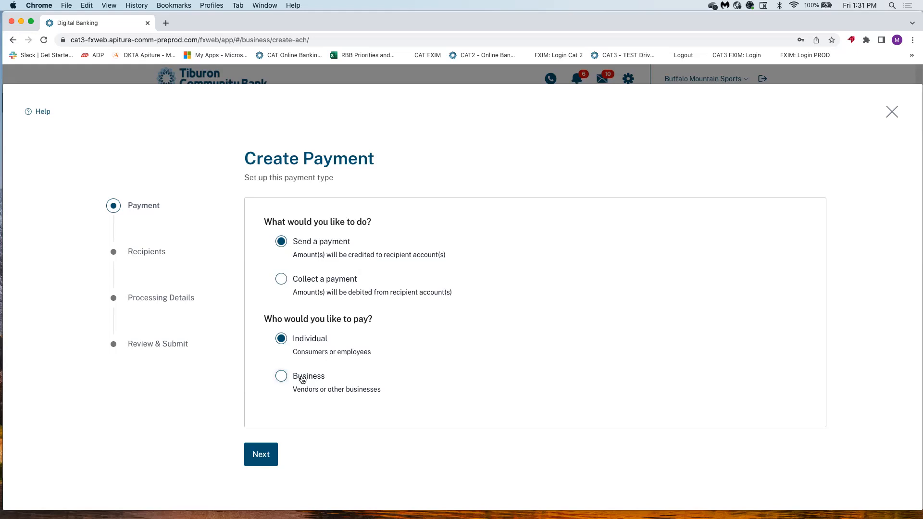
left_click(282, 281)
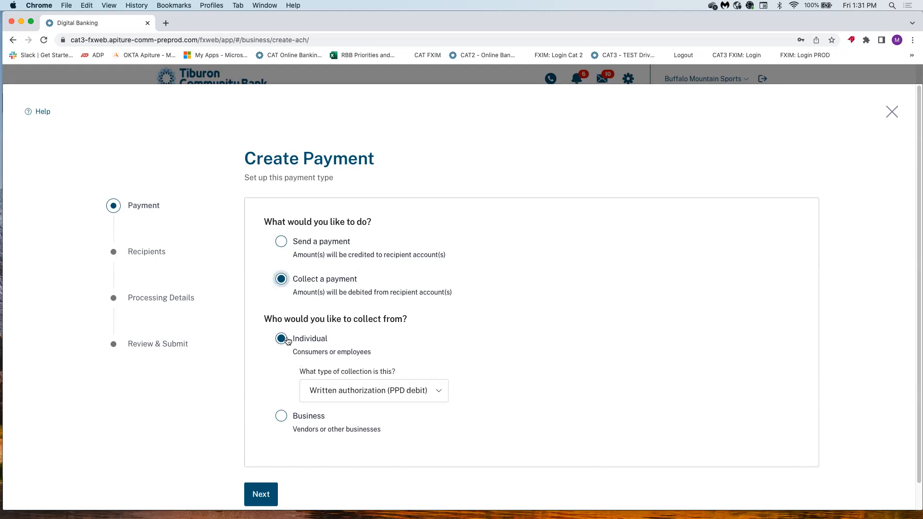
left_click(350, 394)
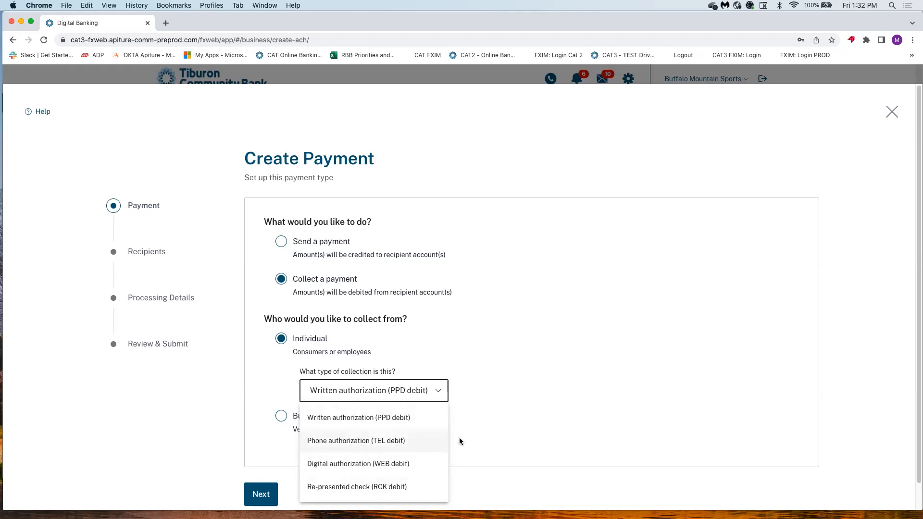
left_click(495, 408)
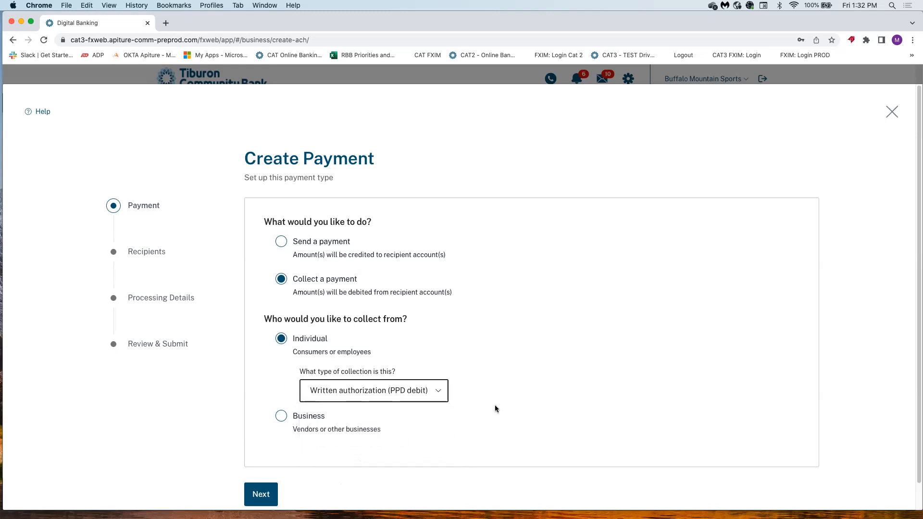
left_click(280, 241)
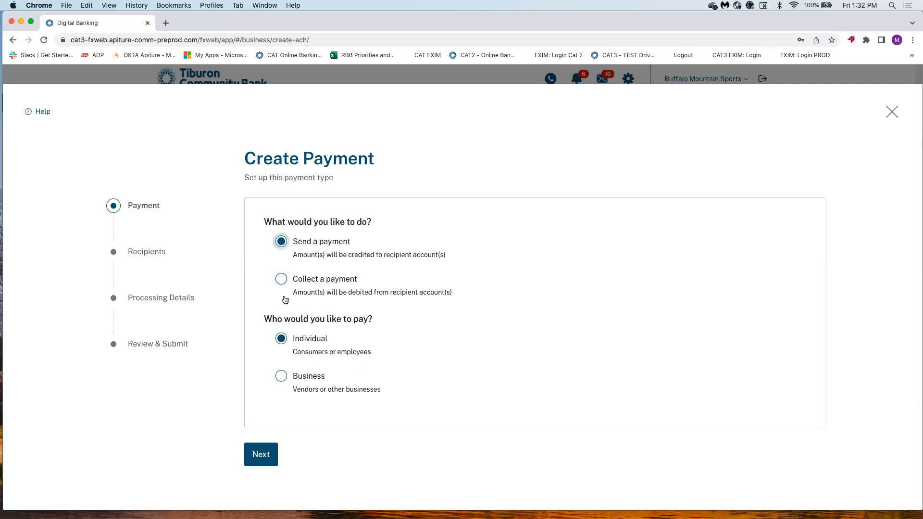
left_click(282, 377)
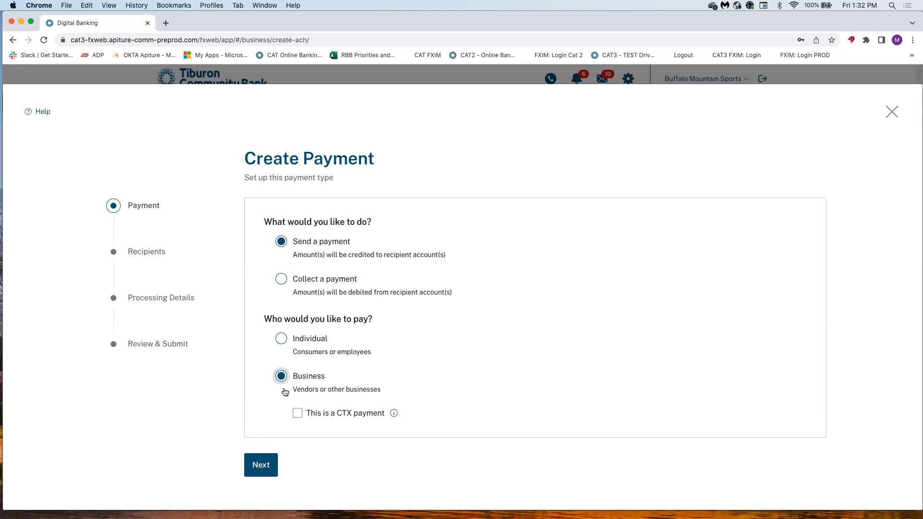
left_click(297, 413)
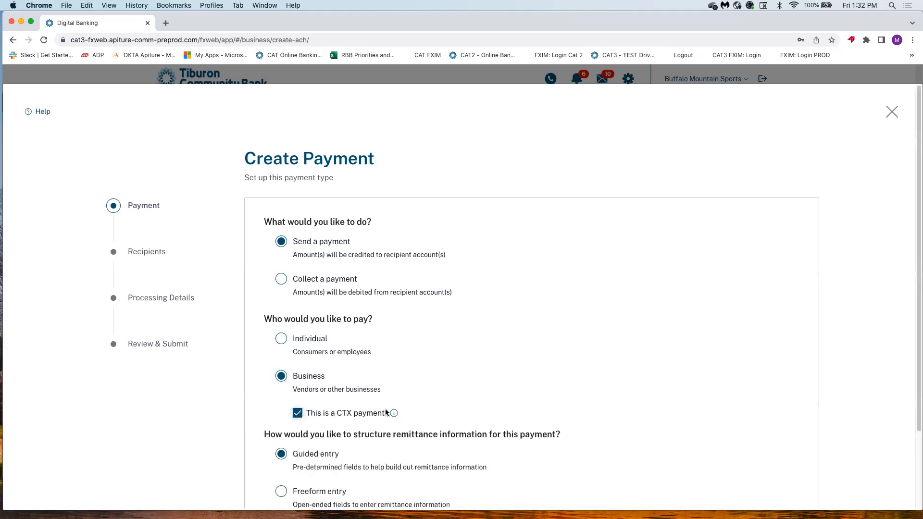
scroll(374, 384, "down", 3)
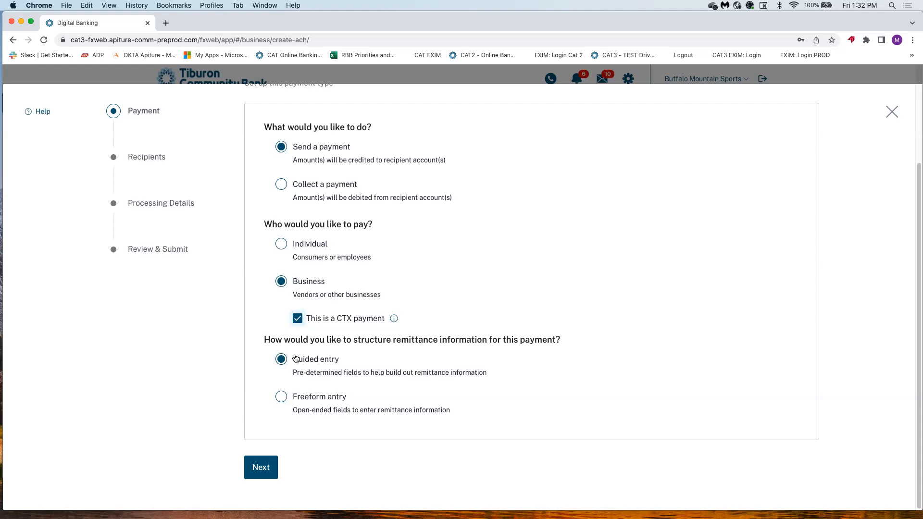
scroll(301, 298, "up", 2)
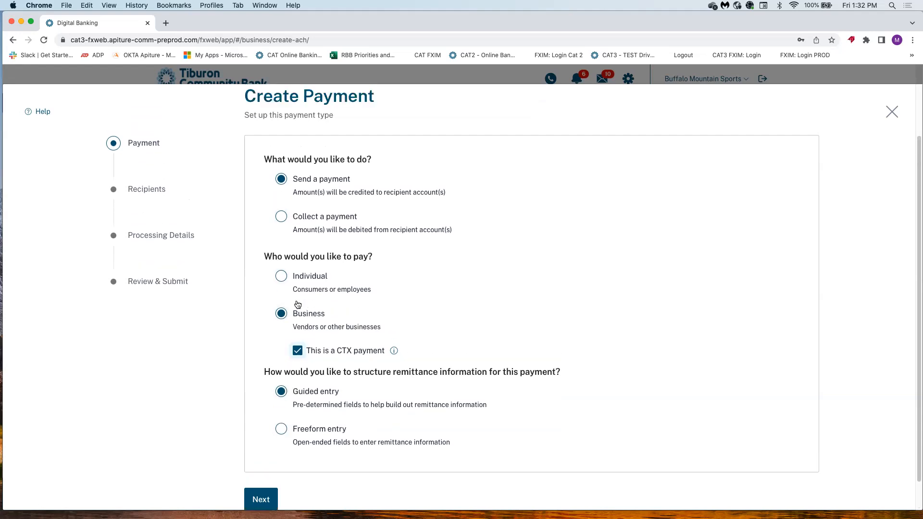
left_click(282, 276)
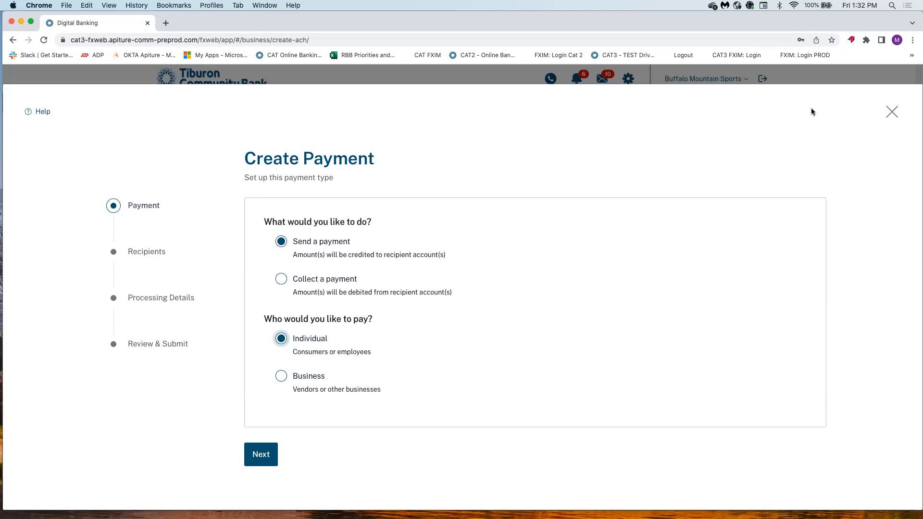
Restart a New ACH Payment sending to individuals and continue to Add Recipients.
left_click(892, 113)
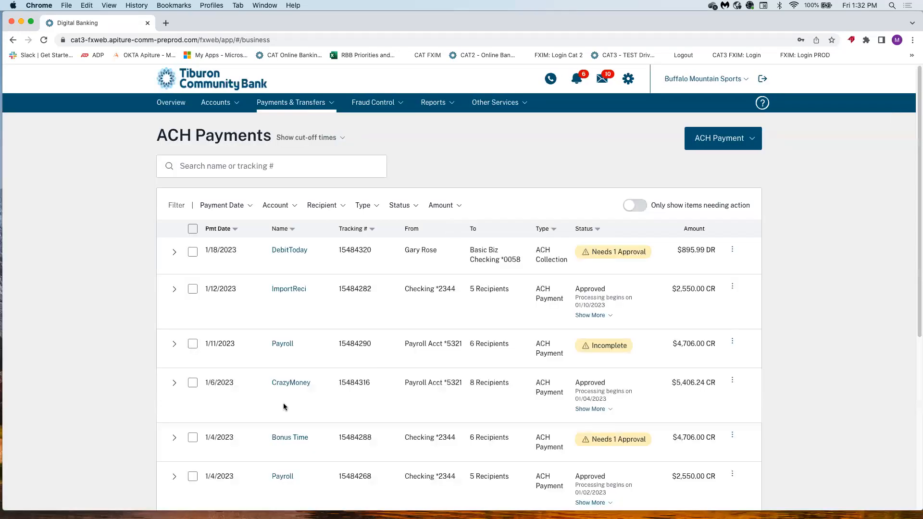
left_click(702, 138)
left_click(704, 166)
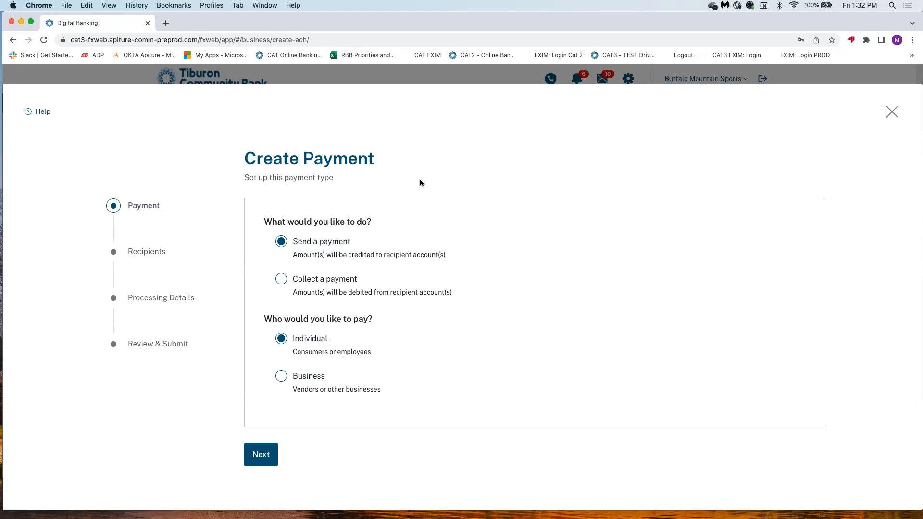
left_click(263, 456)
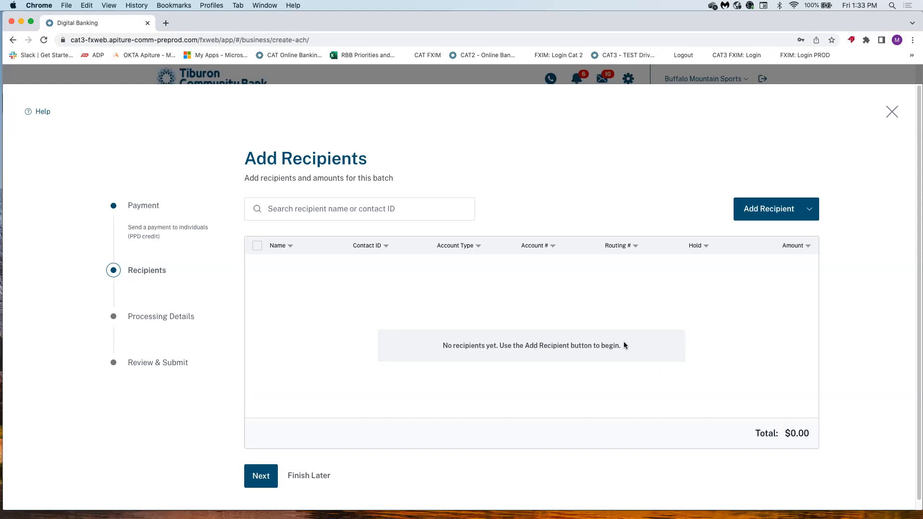
Open the single Add Recipient form and enter the recipient's name and contact ID.
left_click(809, 210)
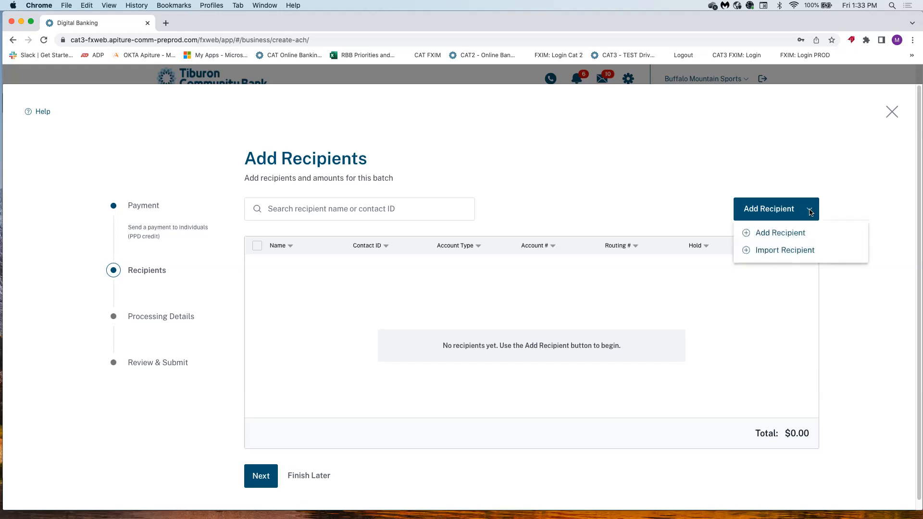
left_click(802, 235)
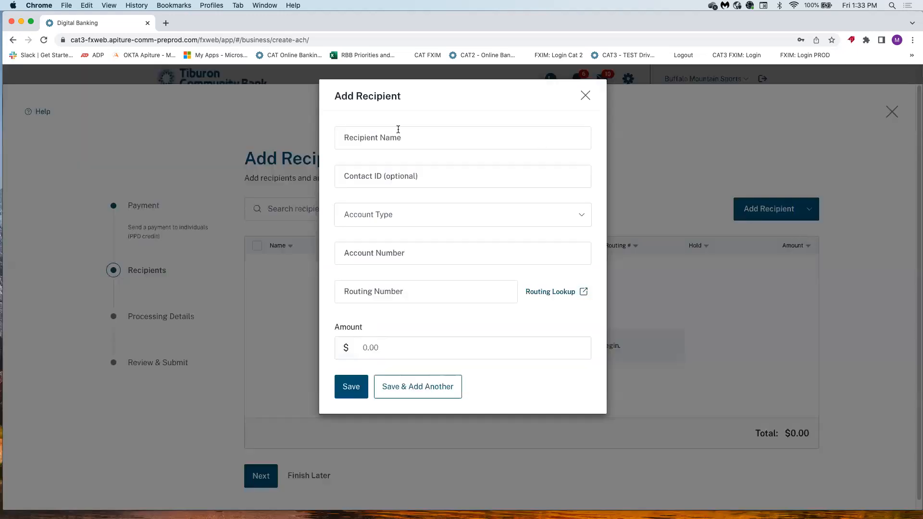
left_click(365, 136)
type("Da")
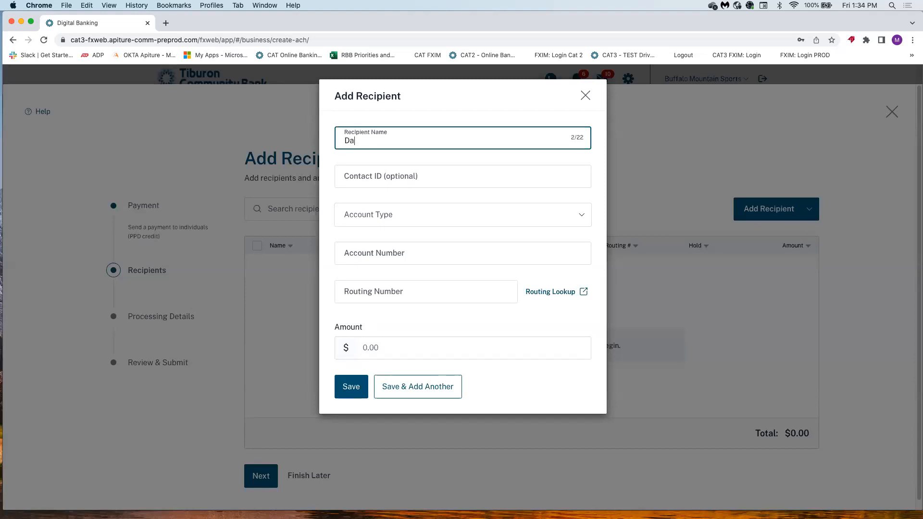
type("isy Duck")
left_click(359, 175)
type("DD1000")
Give the recipient a Checking account with routing number 123123123 and save it.
left_click(351, 215)
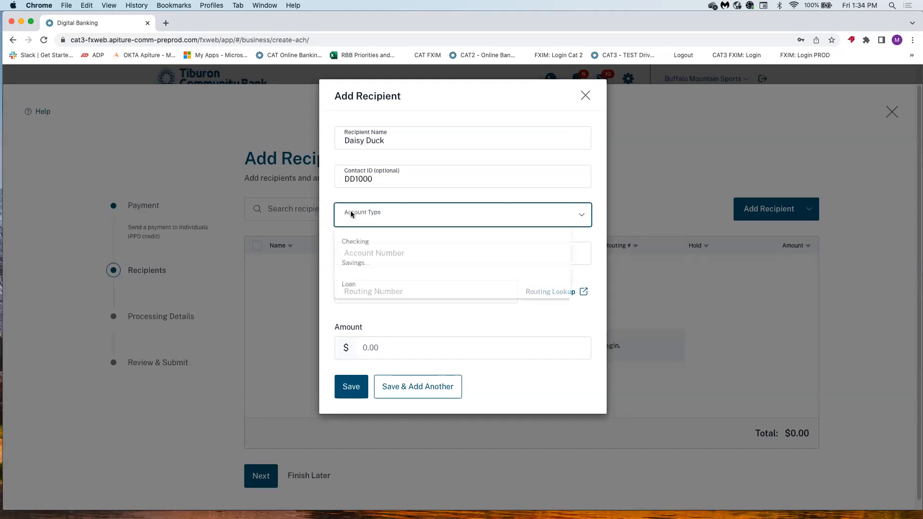
left_click(350, 246)
left_click(351, 250)
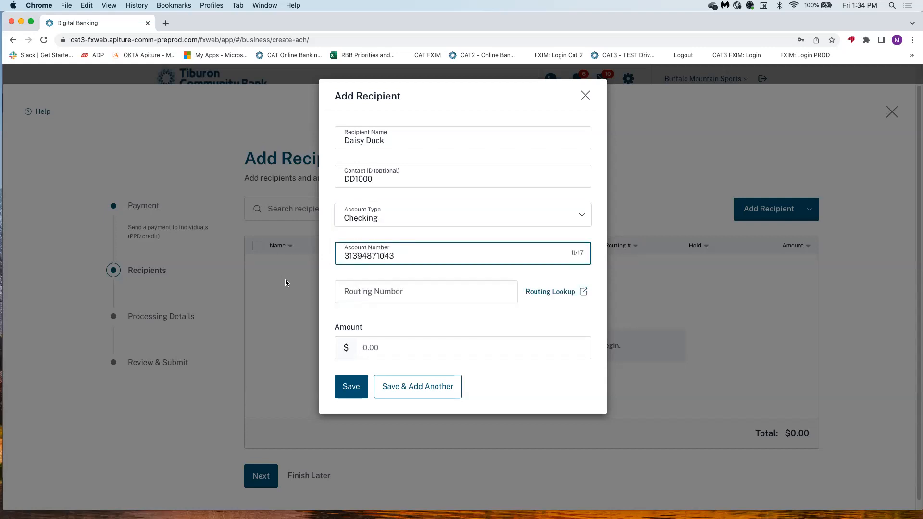
left_click(349, 295)
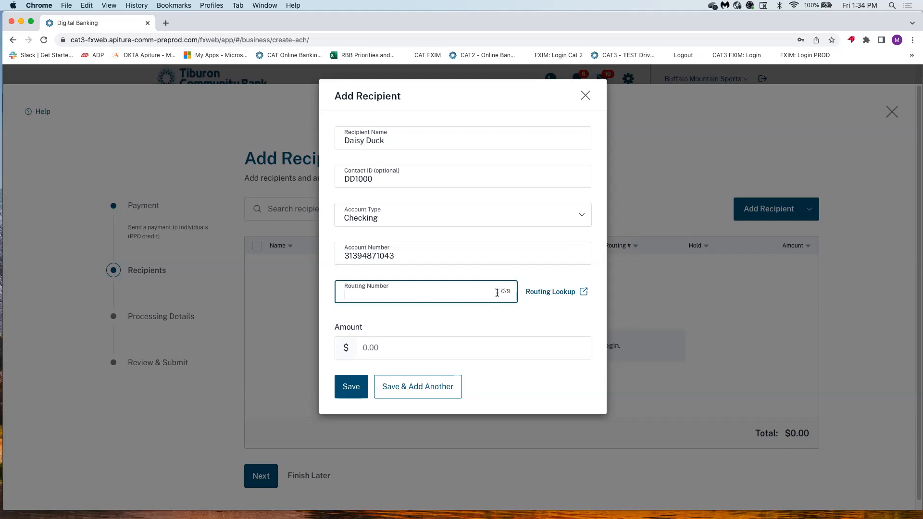
type("123123123")
left_click(351, 387)
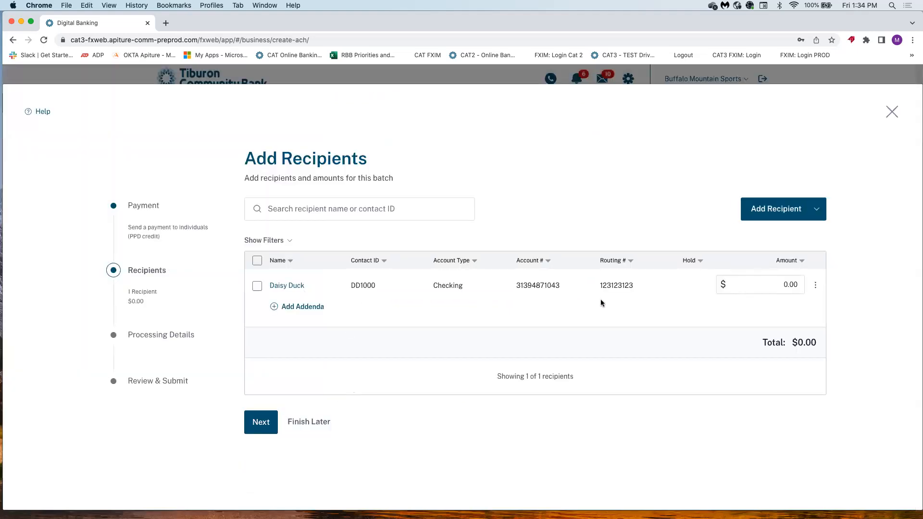
Set the first recipient's payment amount to $200.05.
left_click(775, 283)
type("20005.50")
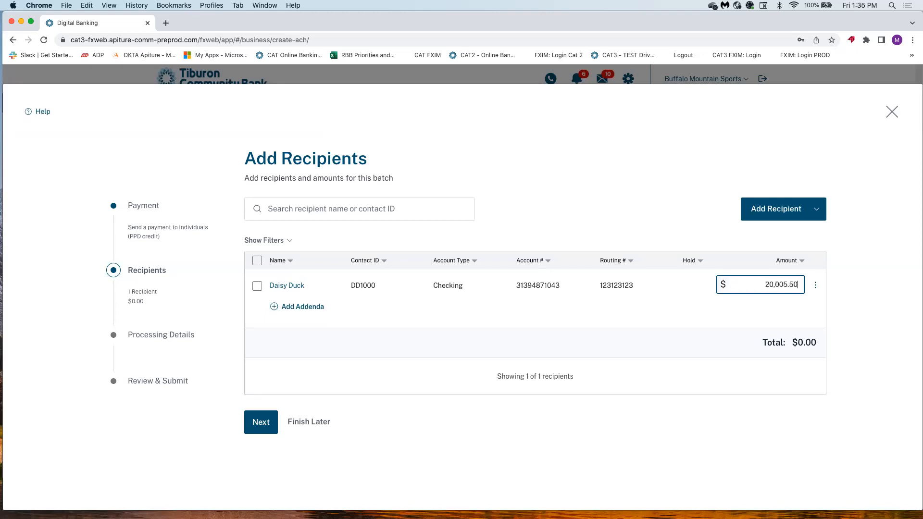
key("Tab")
left_click(799, 280)
key("BackSpace")
key("BackSpace")
Start a second recipient, entering the recipient's name and choosing a Checking account.
left_click(783, 206)
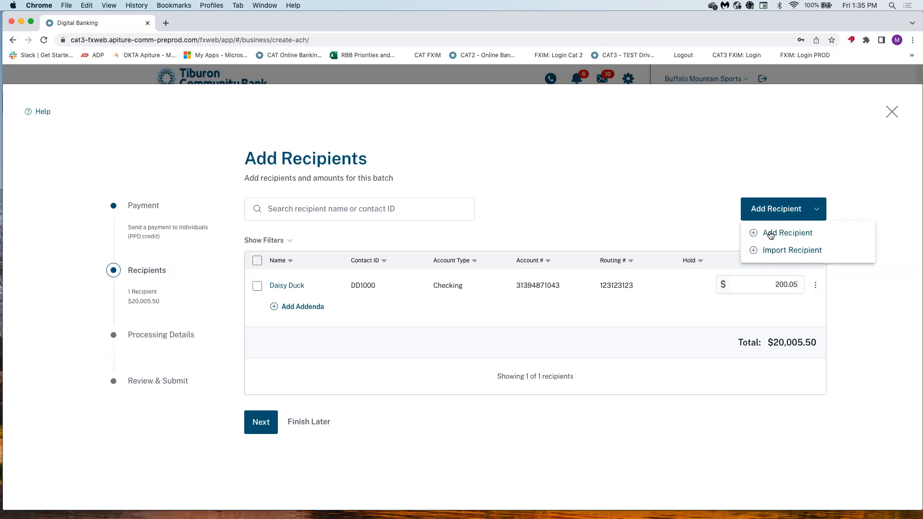
left_click(770, 234)
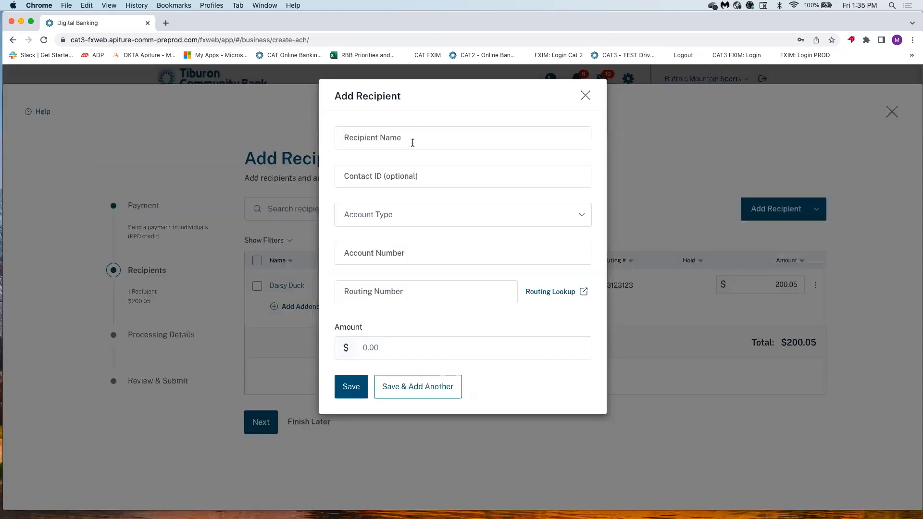
left_click(413, 143)
type("Dora")
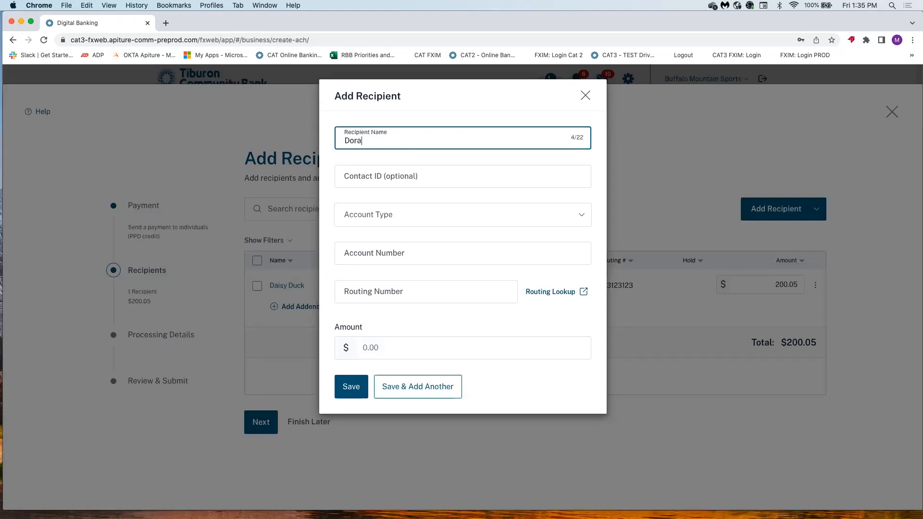
type(" Explorer")
left_click(362, 215)
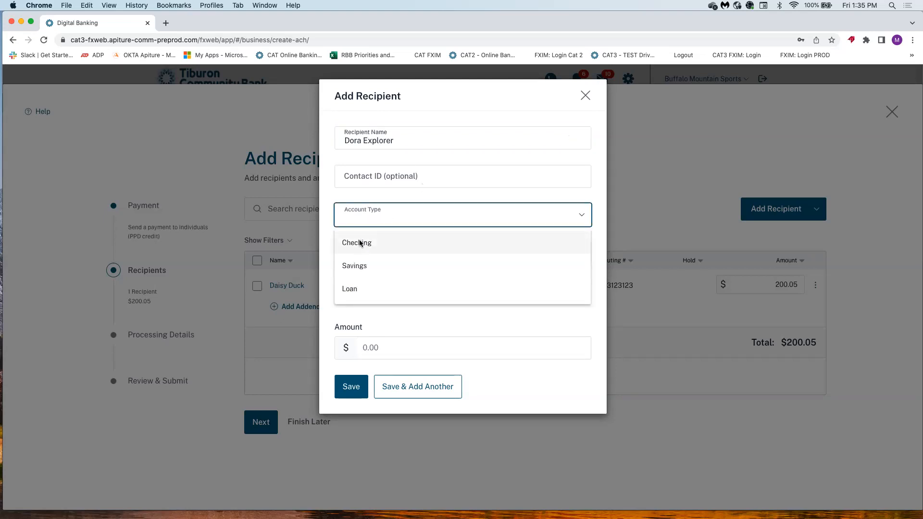
left_click(362, 242)
left_click(354, 249)
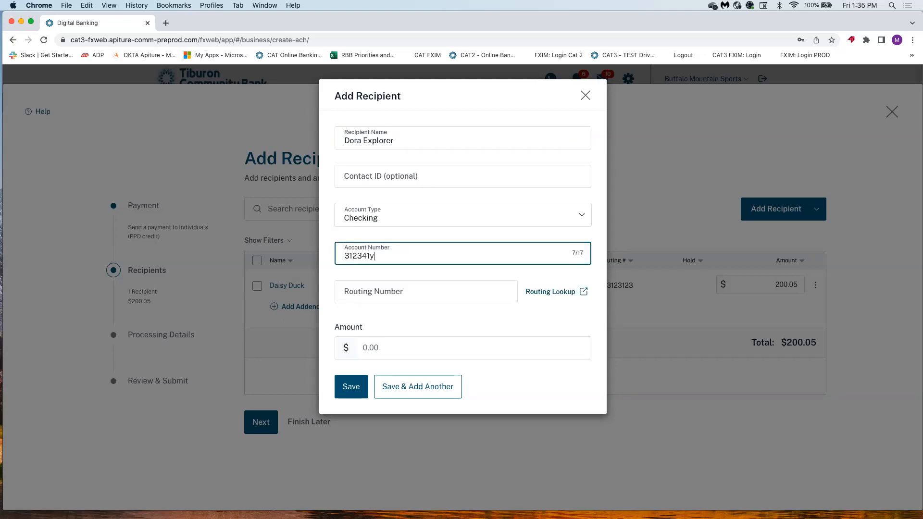
Enter the account number, routing 123456780 and amount 26.40, then Save & Add Another.
left_click(354, 294)
type("12345")
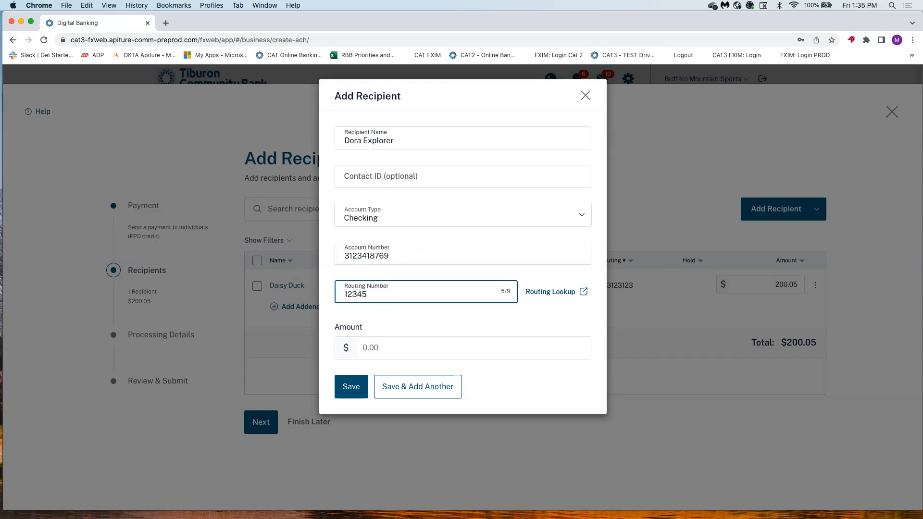
type("6780")
left_click(358, 334)
type("2640")
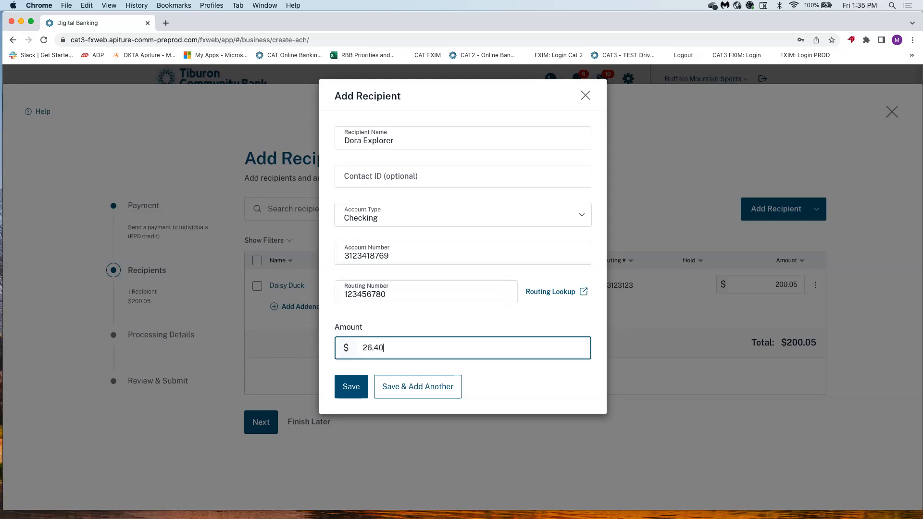
left_click(406, 385)
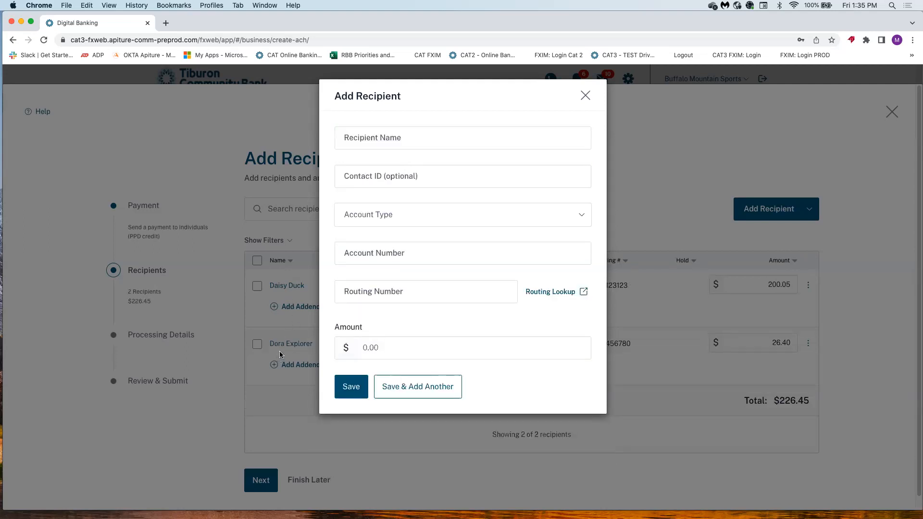
Enter the third recipient's name, Checking account number, routing 021000018 and amount 432.00.
left_click(369, 140)
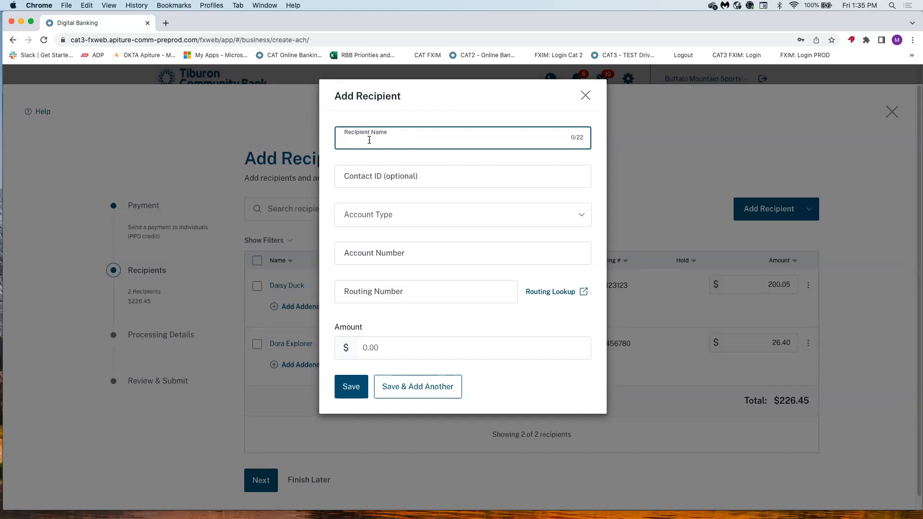
type("Fred Fin")
key("BackSpace")
key("BackSpace")
type("lintstone")
left_click(378, 219)
left_click(364, 243)
left_click(356, 256)
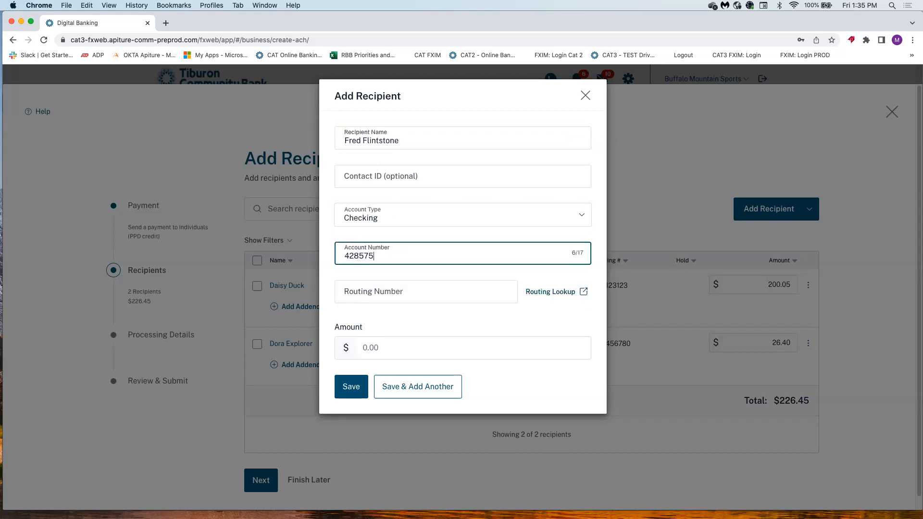
left_click(363, 299)
type("021")
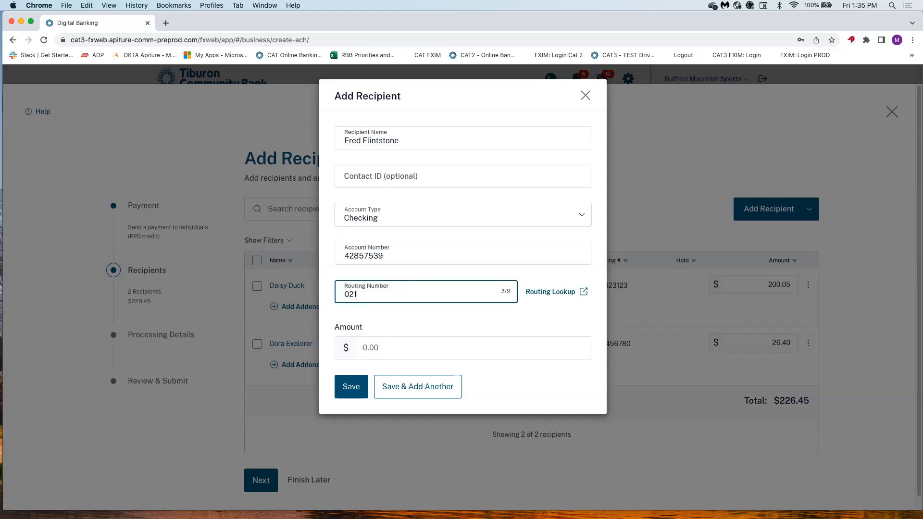
type("000018")
left_click(379, 347)
type("432.00")
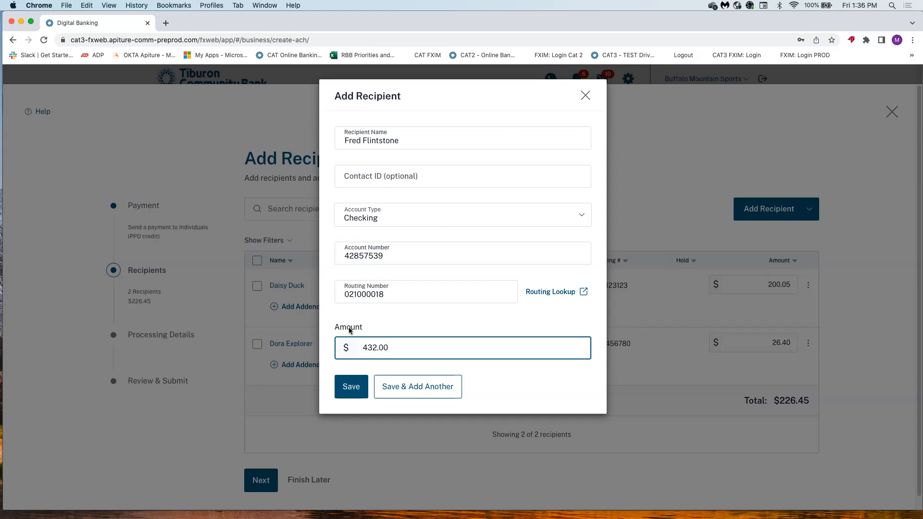
Save the third recipient, bringing the total to $658.45, and choose Import Recipient.
left_click(351, 388)
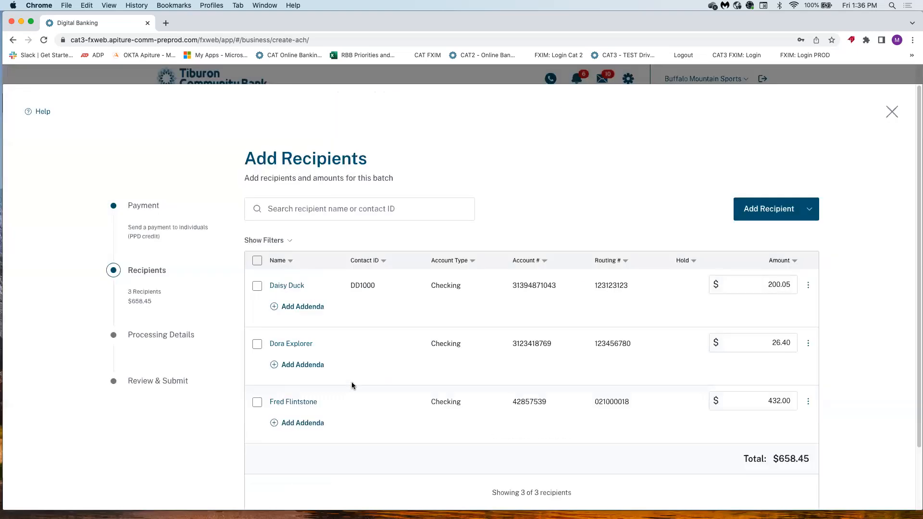
left_click(778, 216)
left_click(780, 250)
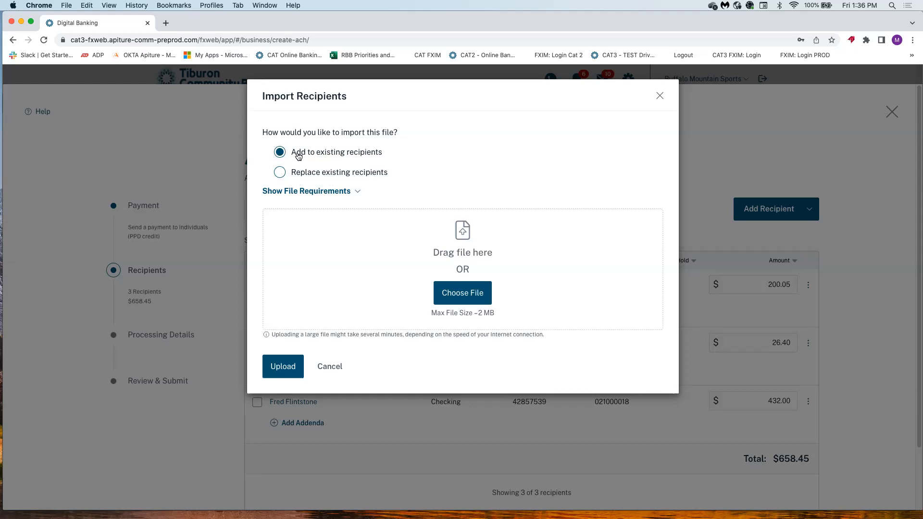
Attach Payroll_Recips.txt from Downloads and upload it into the existing recipient list.
left_click(458, 295)
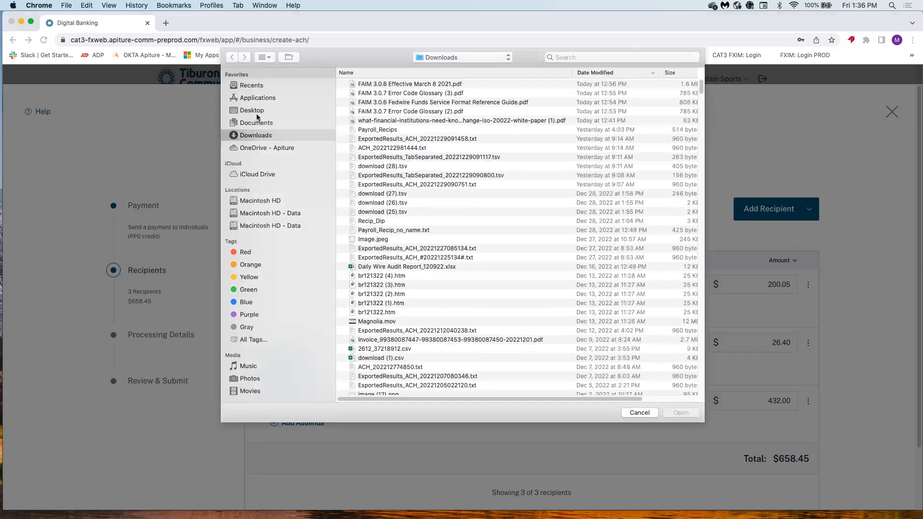
left_click(380, 131)
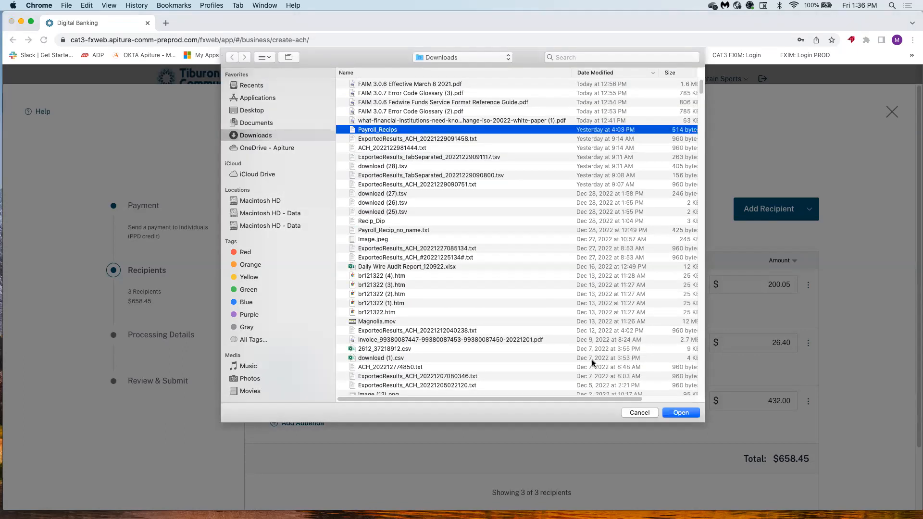
left_click(690, 412)
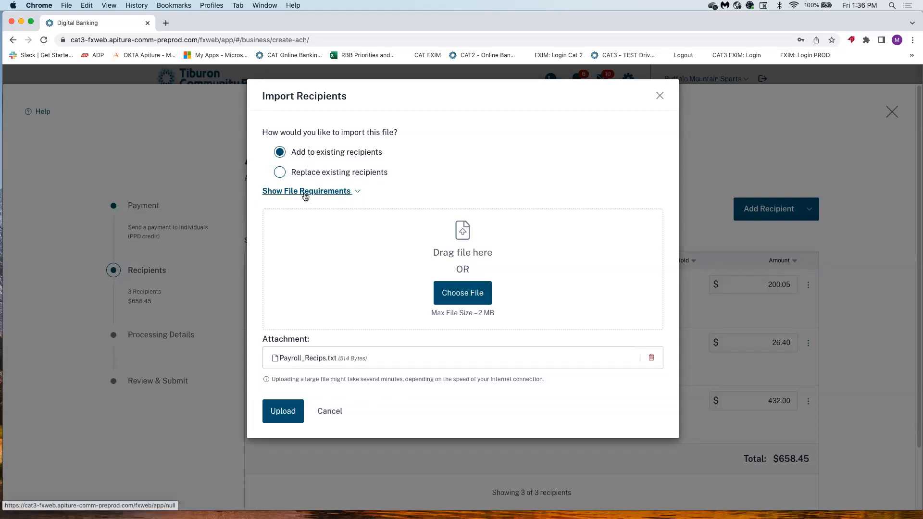
left_click(362, 192)
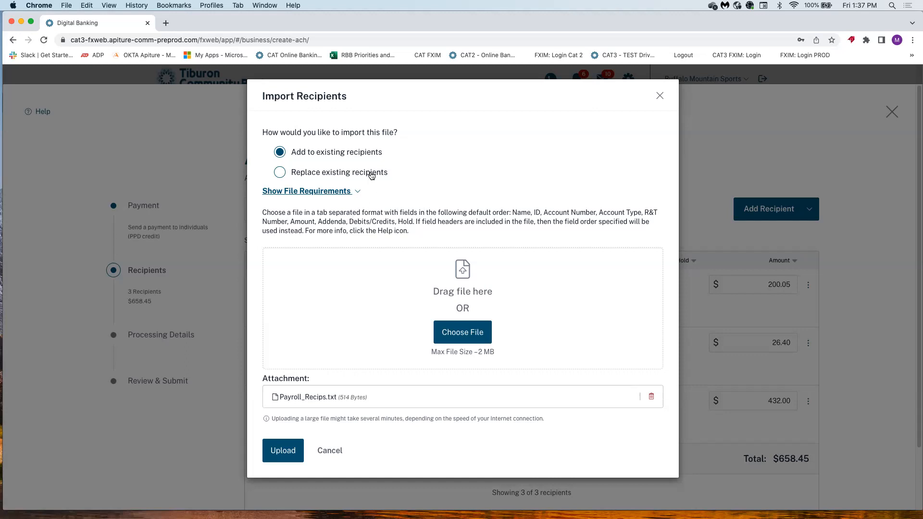
left_click(358, 191)
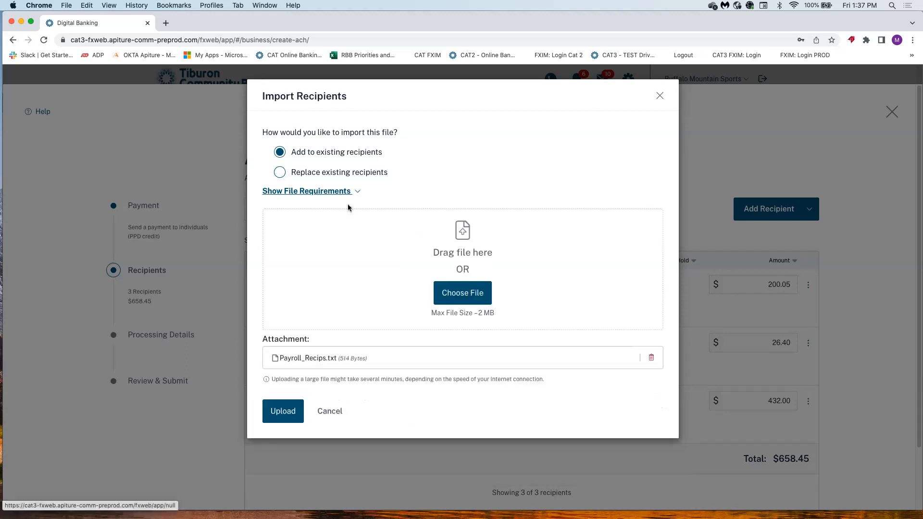
left_click(285, 409)
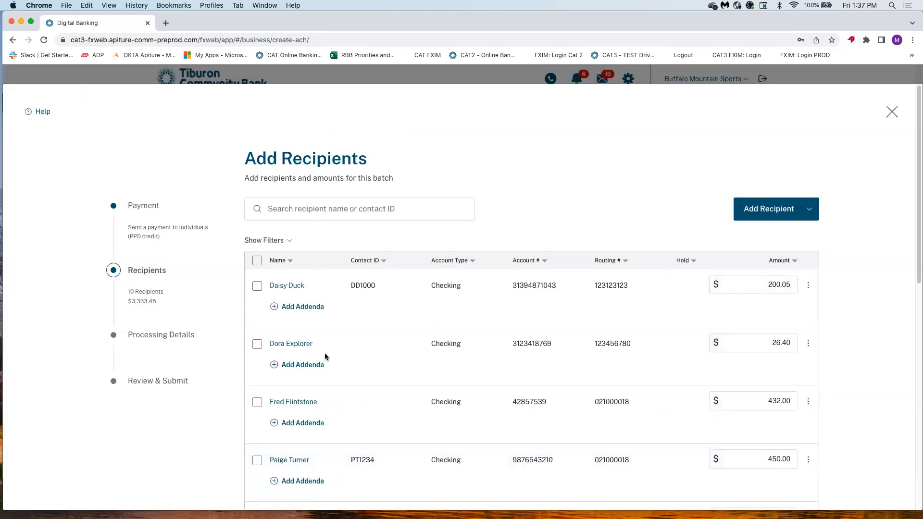
Scroll through the recipients table to check the ten rows totaling $3,333.45.
scroll(325, 355, "down", 3)
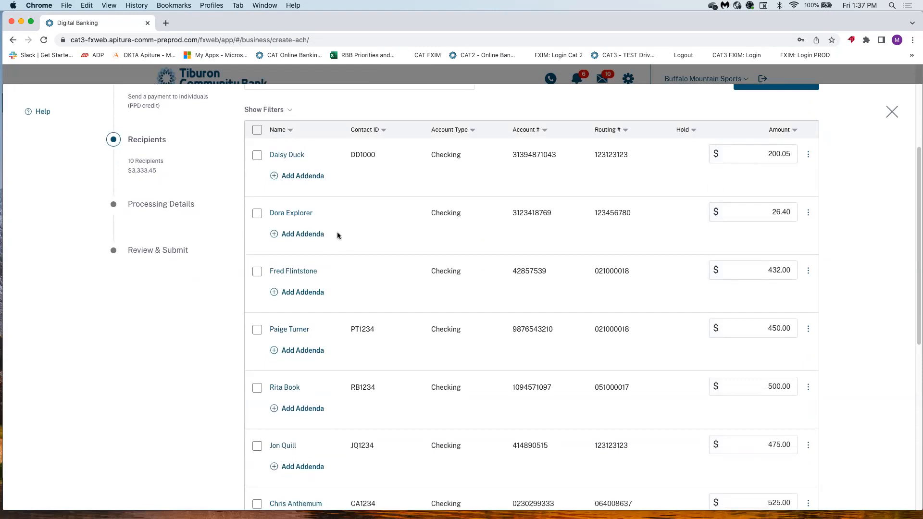
scroll(332, 317, "down", 1)
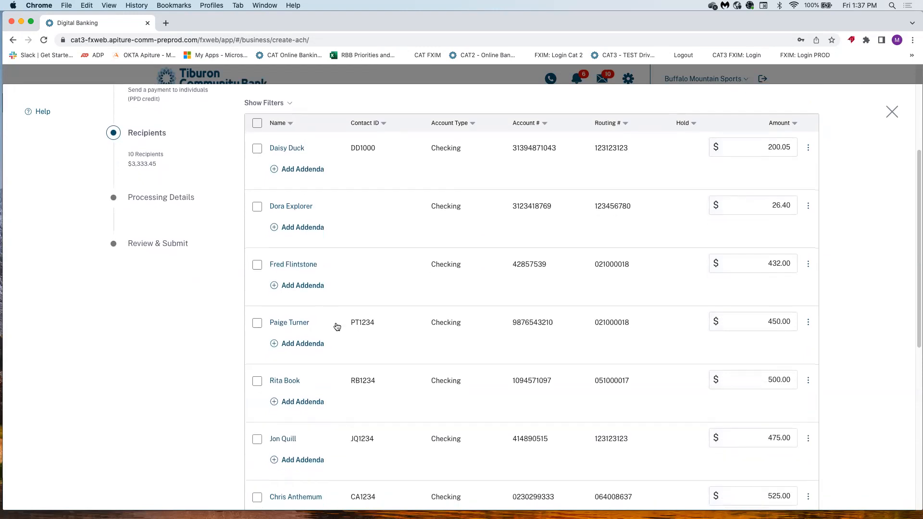
scroll(337, 327, "up", 3)
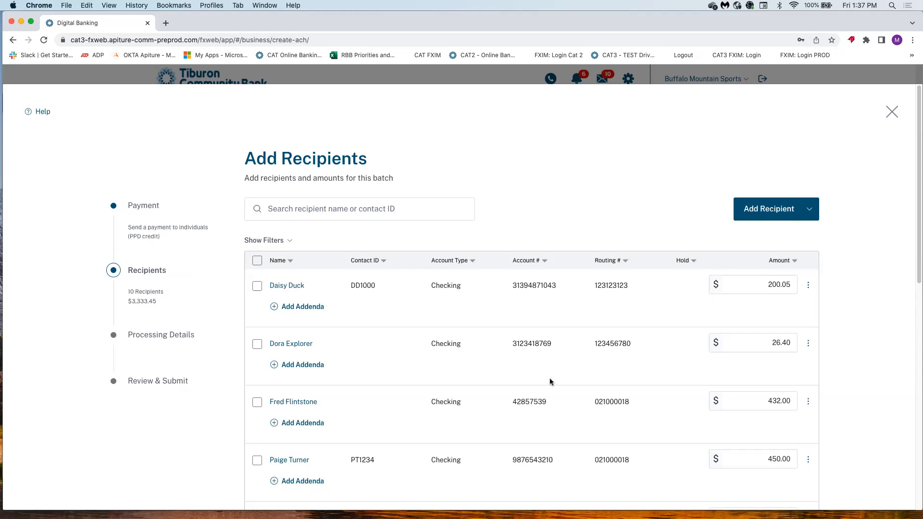
scroll(553, 376, "down", 5)
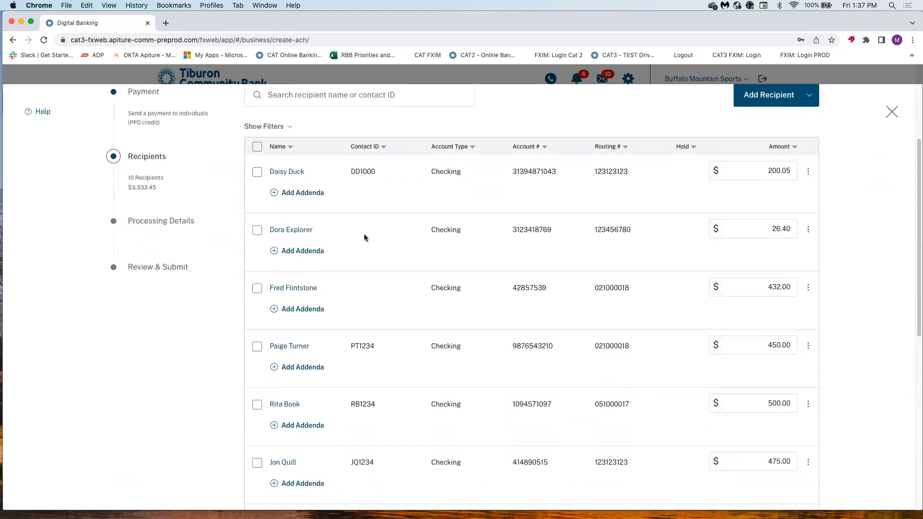
scroll(365, 240, "up", 4)
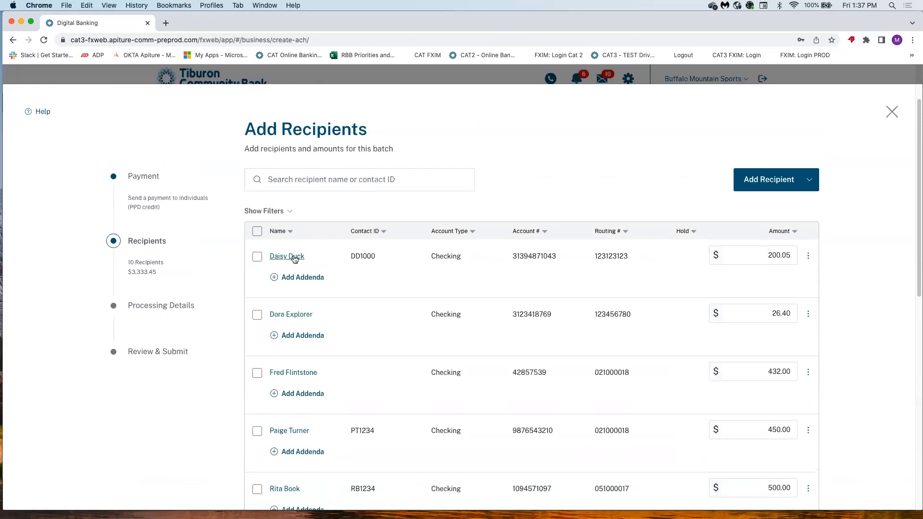
Change the last digit of the first recipient's contact ID to 2 and save.
left_click(292, 257)
key("BackSpace")
type("2")
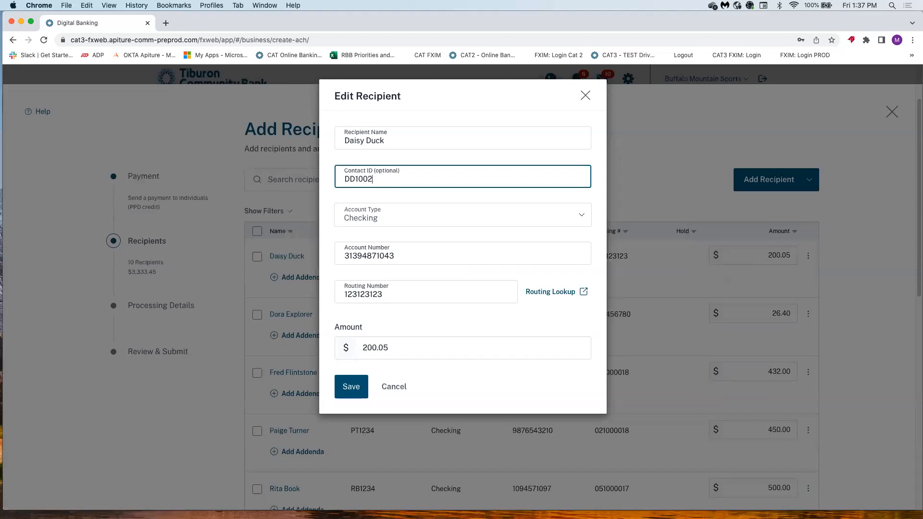
left_click(349, 390)
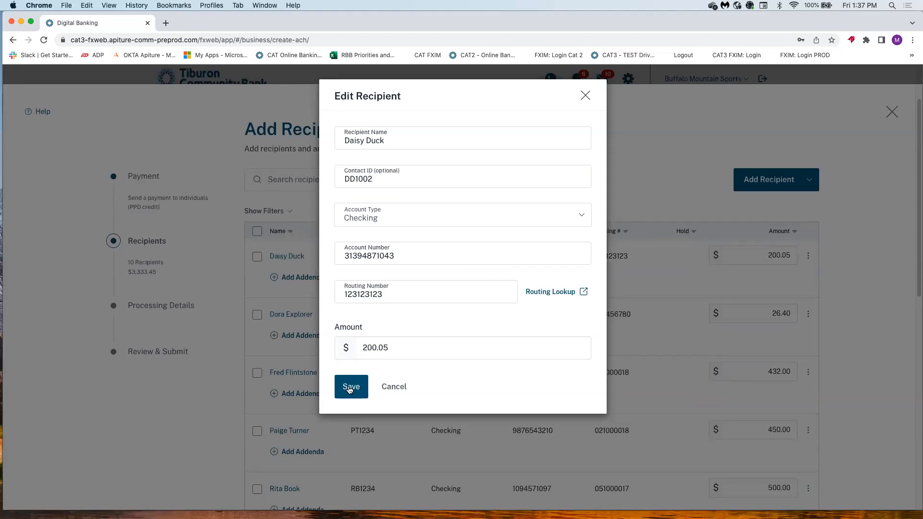
left_click(349, 389)
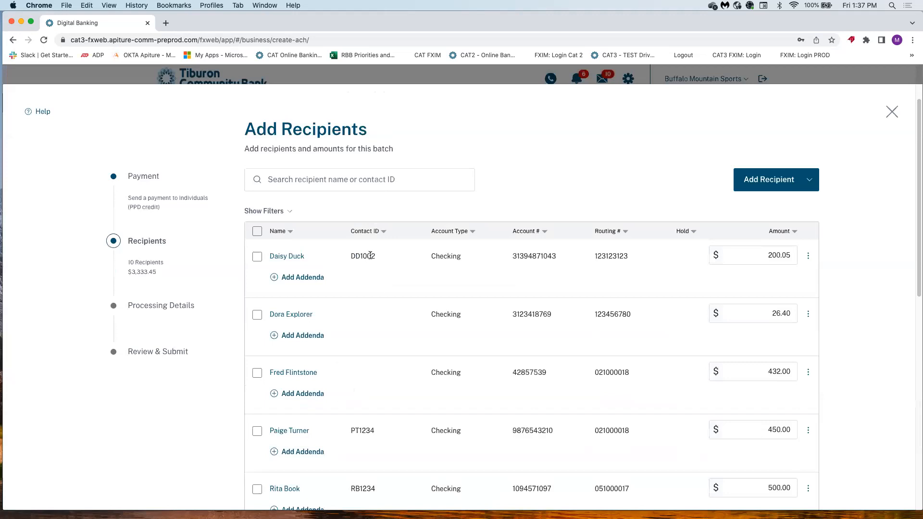
left_click(304, 178)
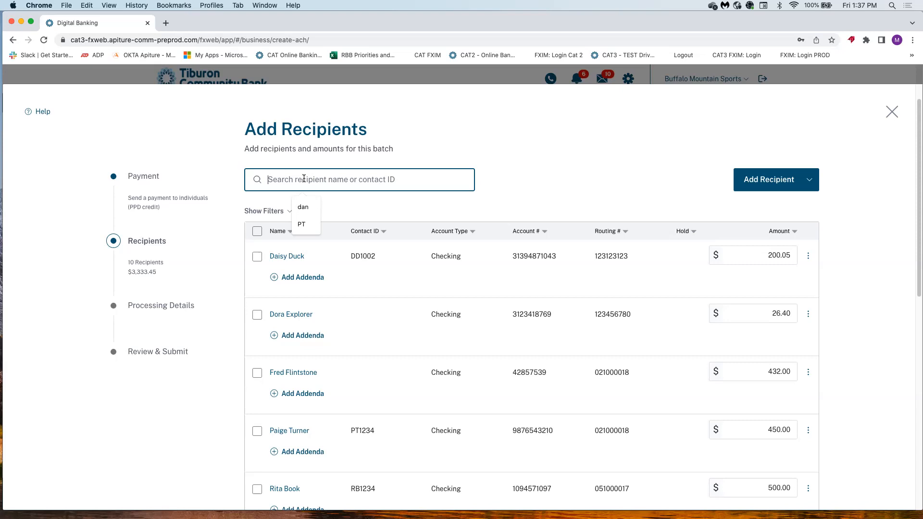
Release the hold on the $2,156.00 payment.
type("d")
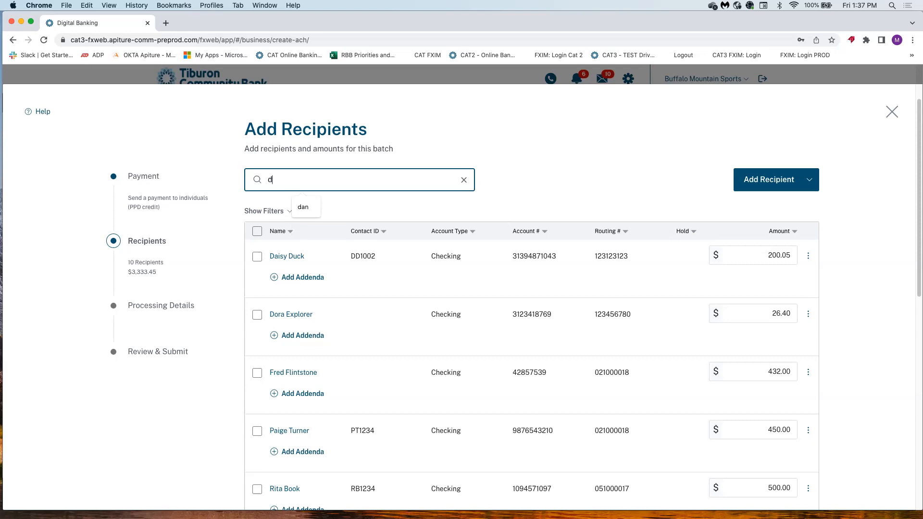
type("a")
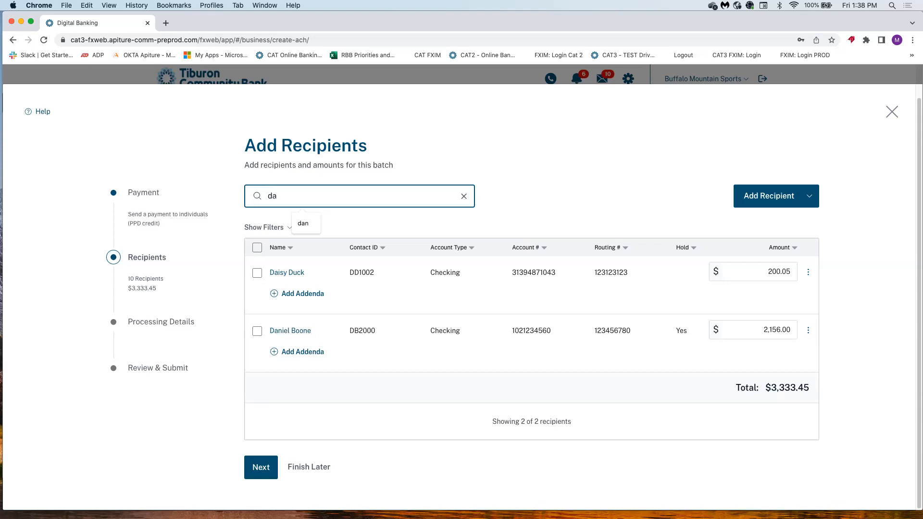
type("n")
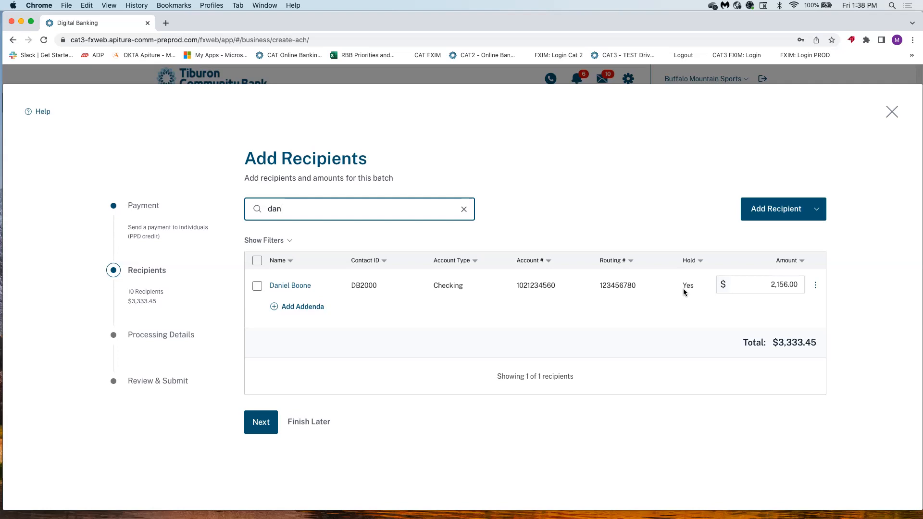
left_click(816, 287)
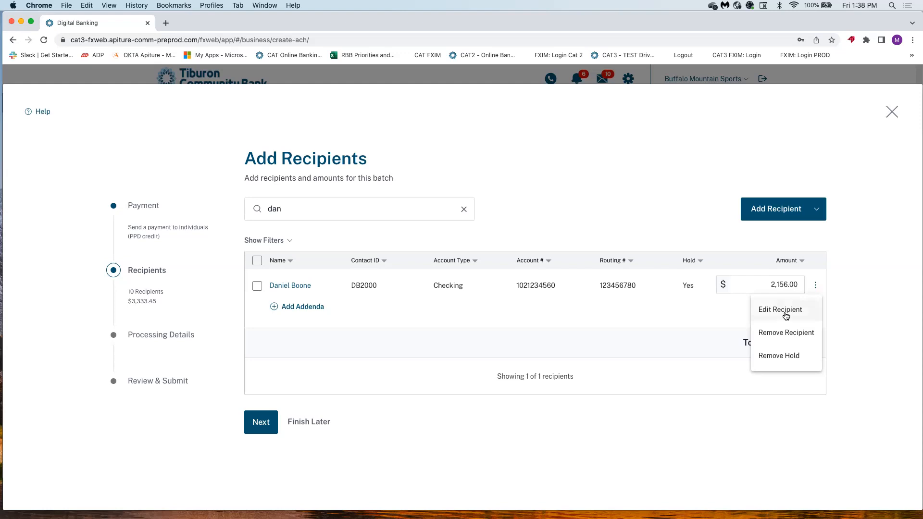
left_click(768, 354)
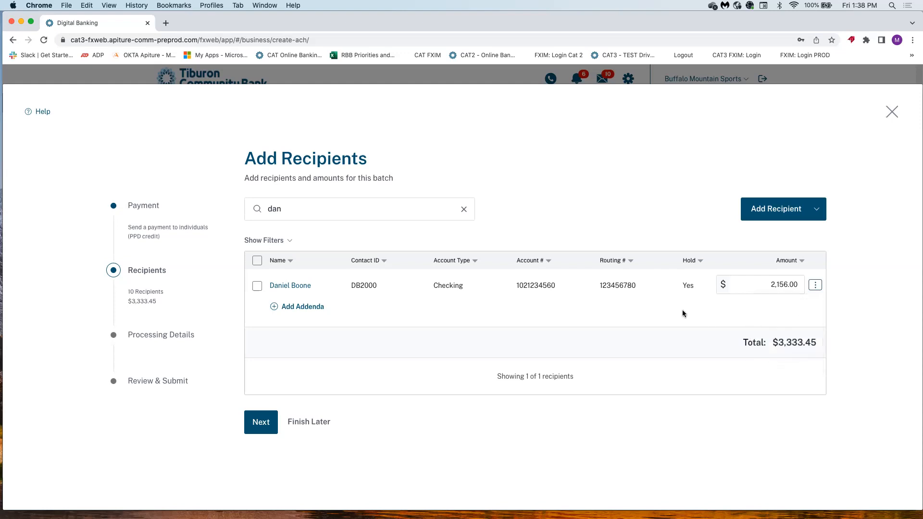
Search 'ginger' and remove the $125.00 Ginger Plant savings recipient from the batch.
left_click(283, 209)
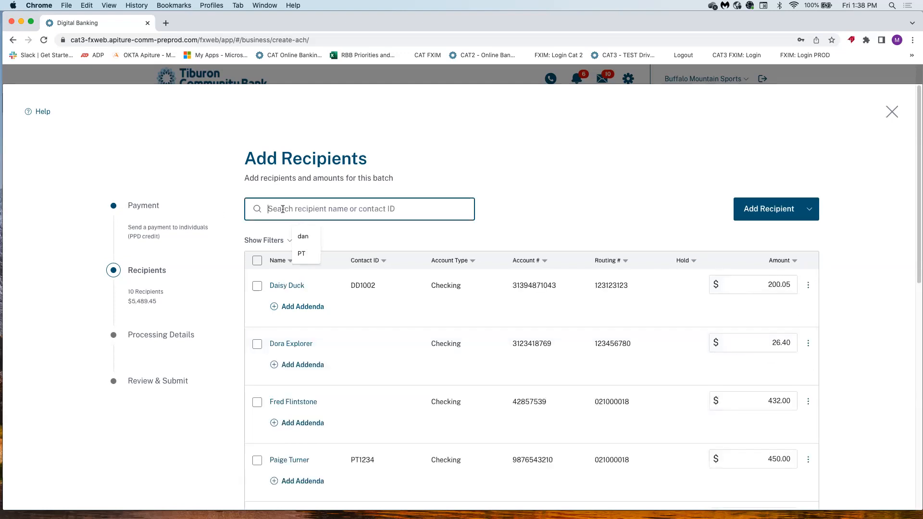
type("ginger")
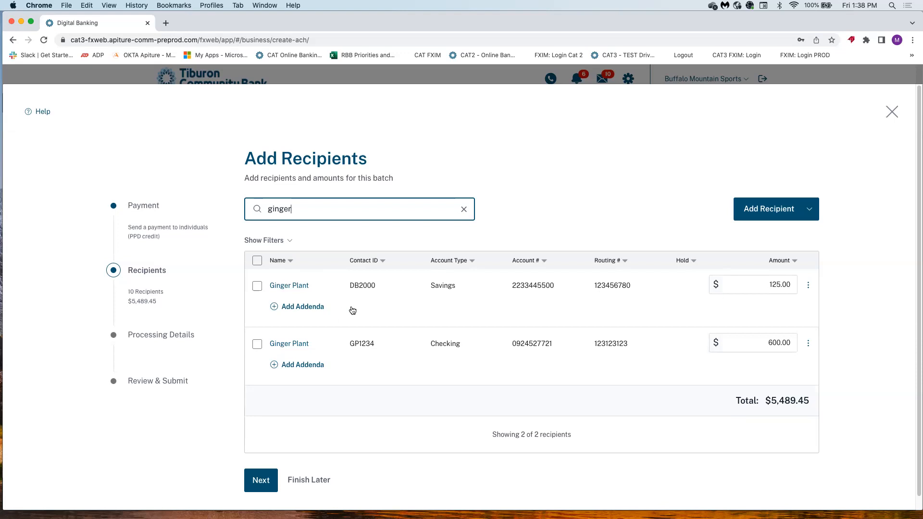
left_click(808, 285)
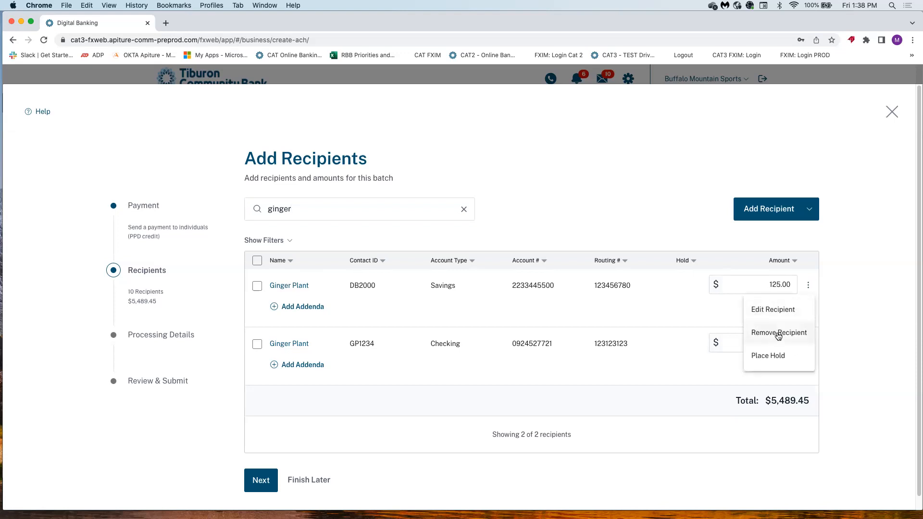
left_click(778, 333)
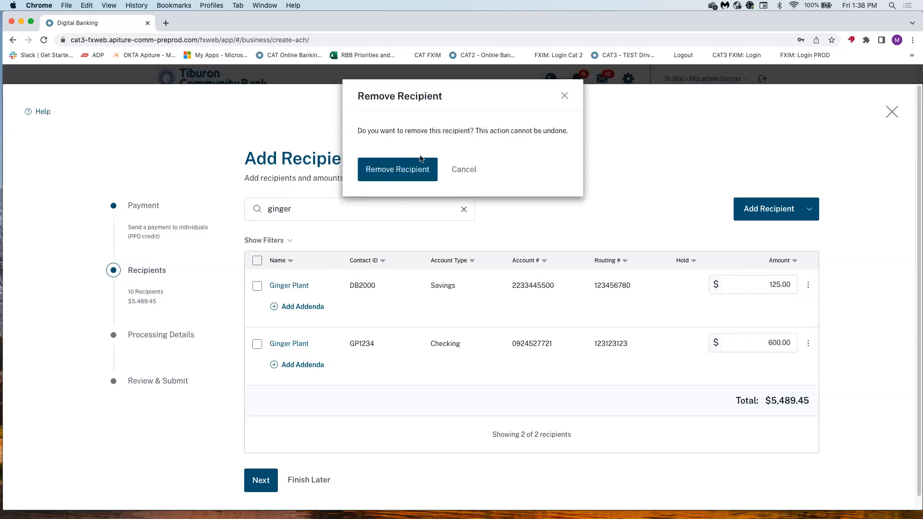
left_click(416, 169)
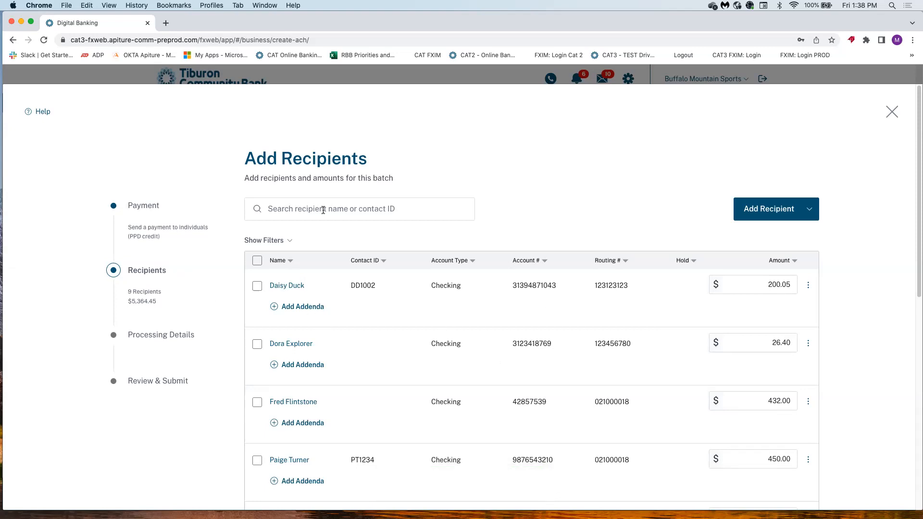
left_click(373, 209)
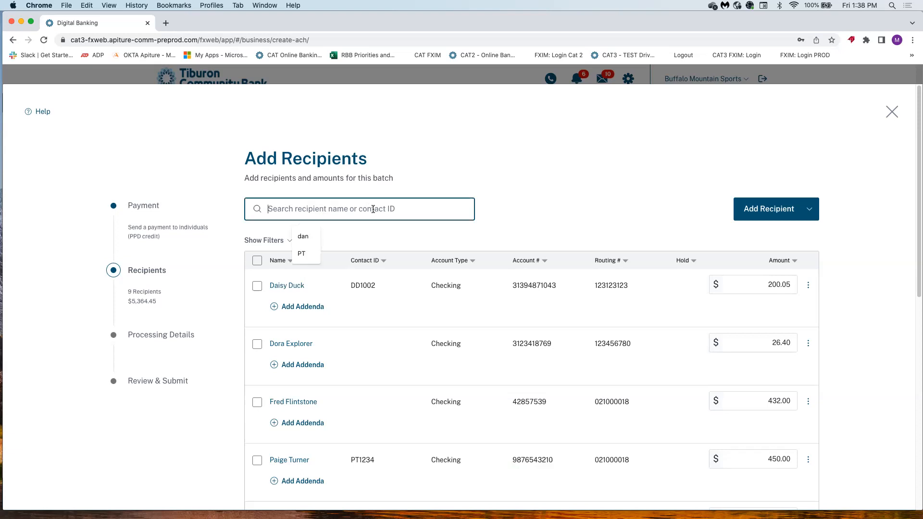
type("dd10")
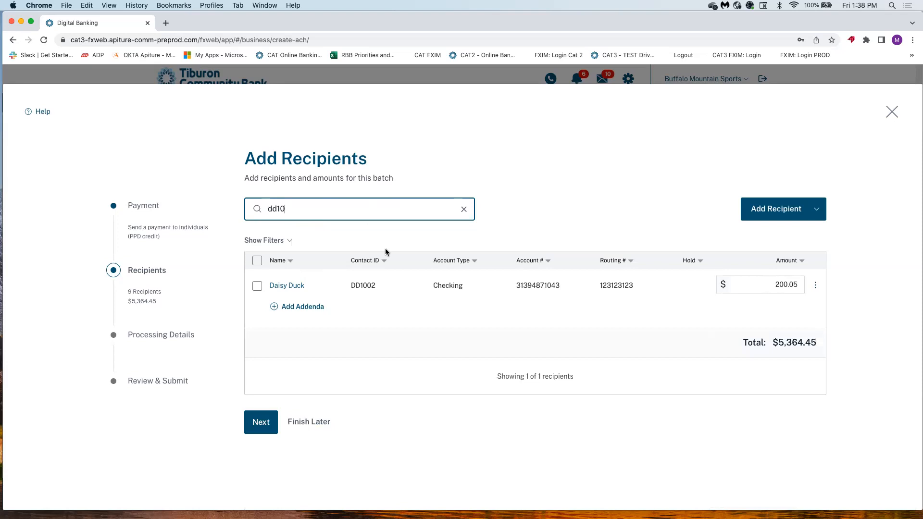
key("BackSpace")
key("BackSpace")
key("BackSpace")
key("BackSpace")
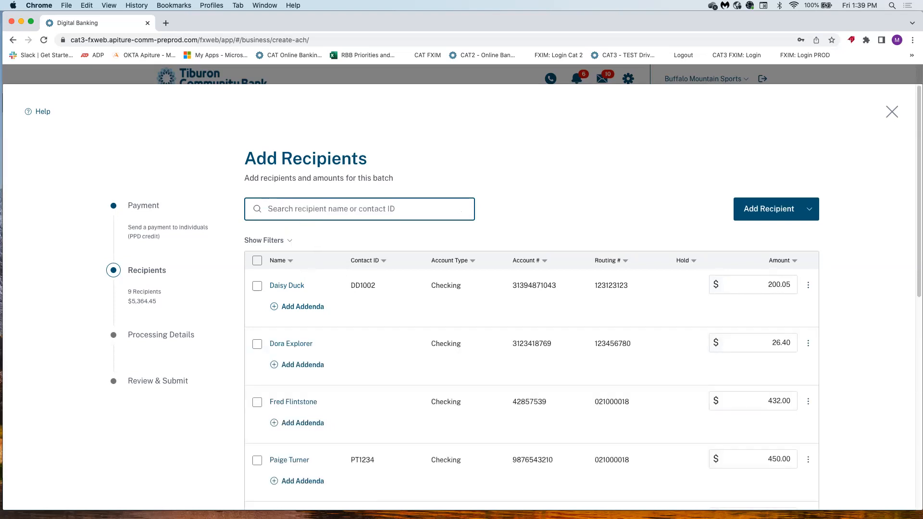
left_click(808, 285)
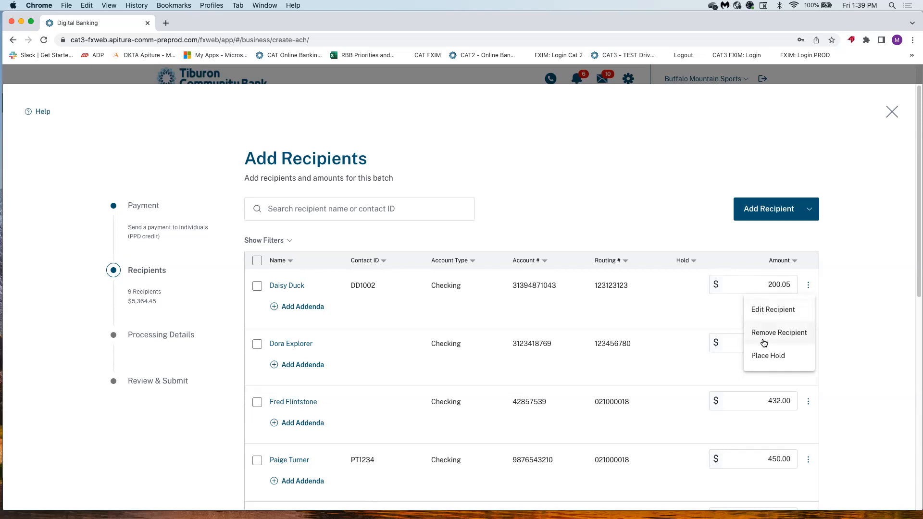
left_click(362, 349)
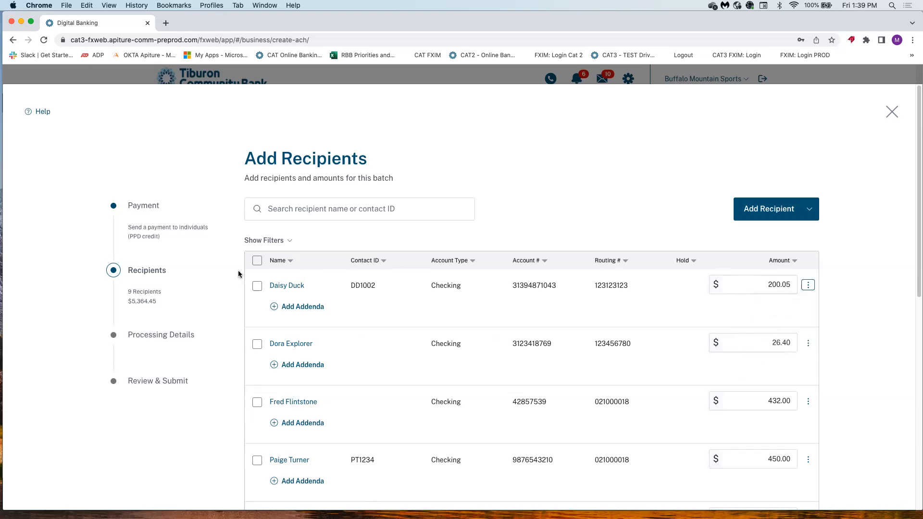
left_click(258, 287)
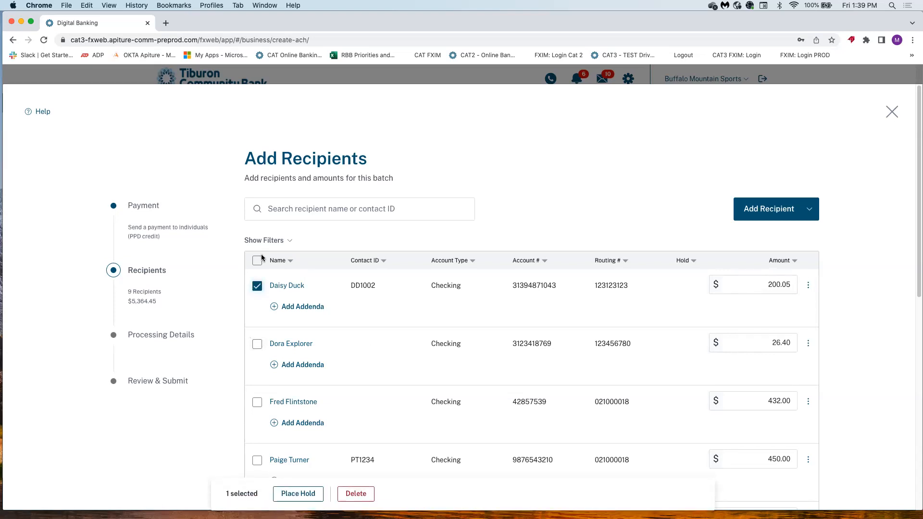
left_click(258, 262)
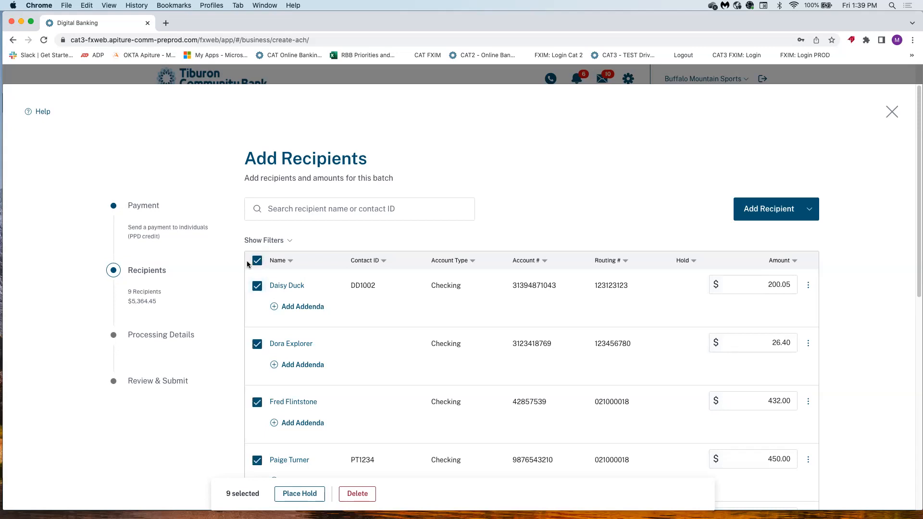
left_click(259, 262)
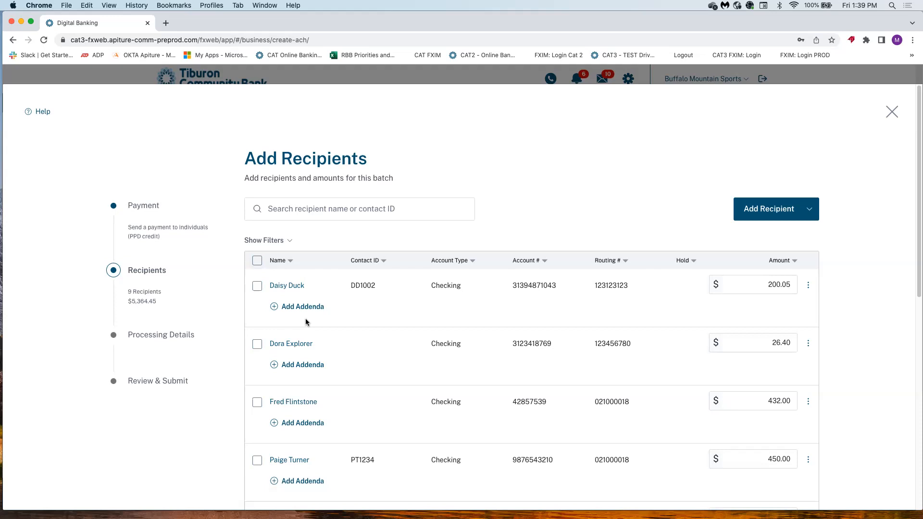
Save the addenda text 'dafalfdj;afjl*adfalfjla&*' on the $200.05 checking payment.
left_click(282, 307)
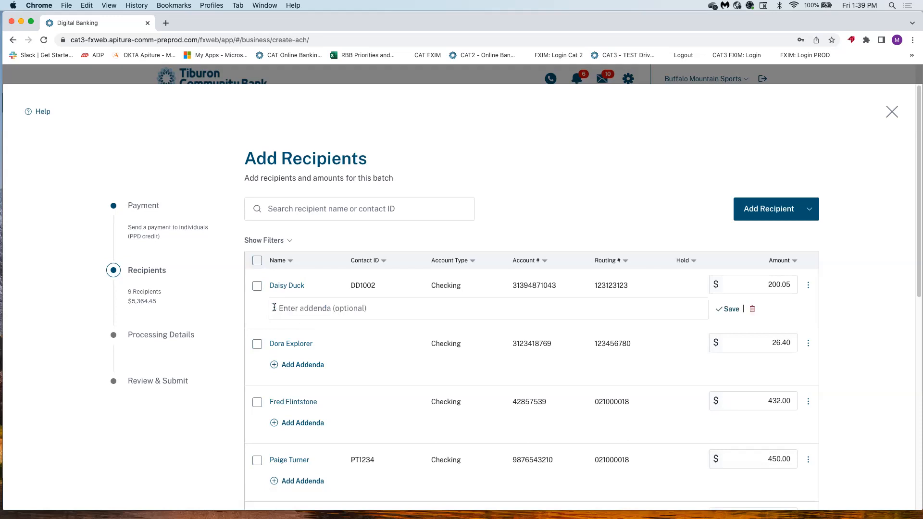
left_click(284, 308)
type("dafalfdj;afjl*adfalfjla&*")
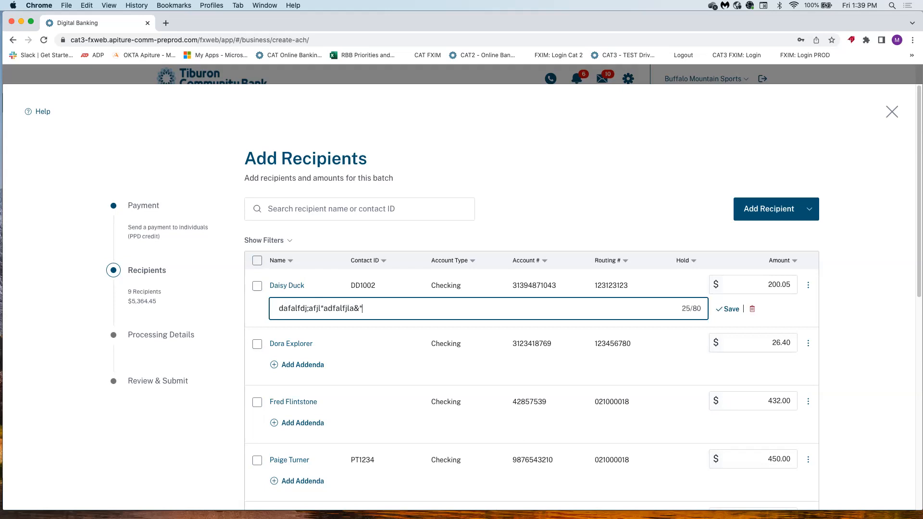
left_click(731, 309)
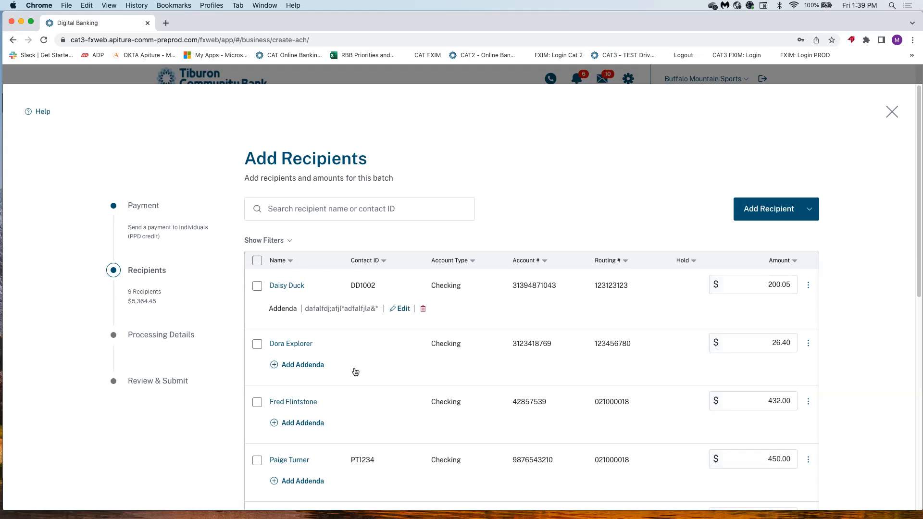
Reveal the filters, check the Account filter options, and scroll through the 9 recipients.
left_click(291, 242)
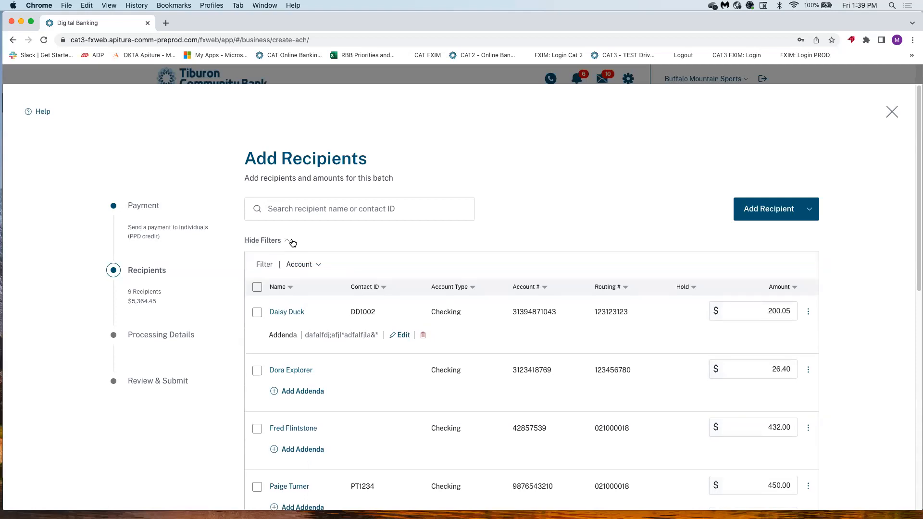
left_click(319, 268)
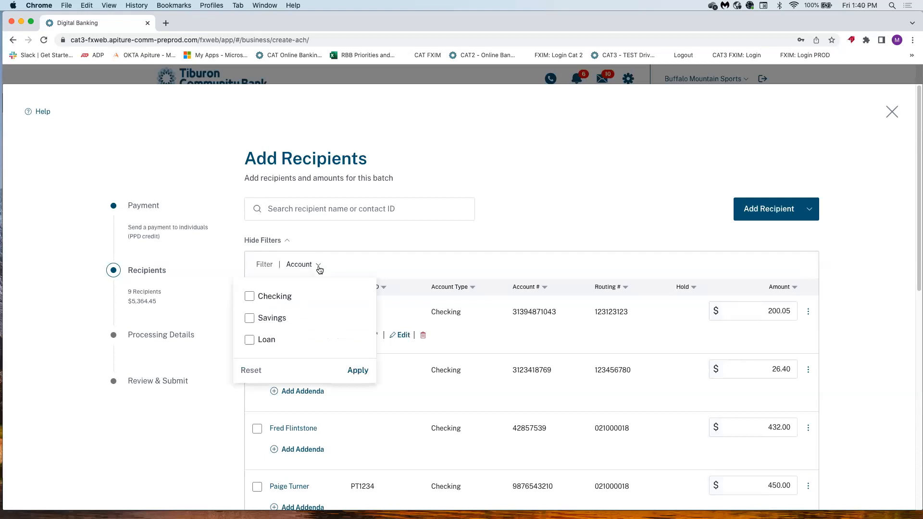
left_click(329, 271)
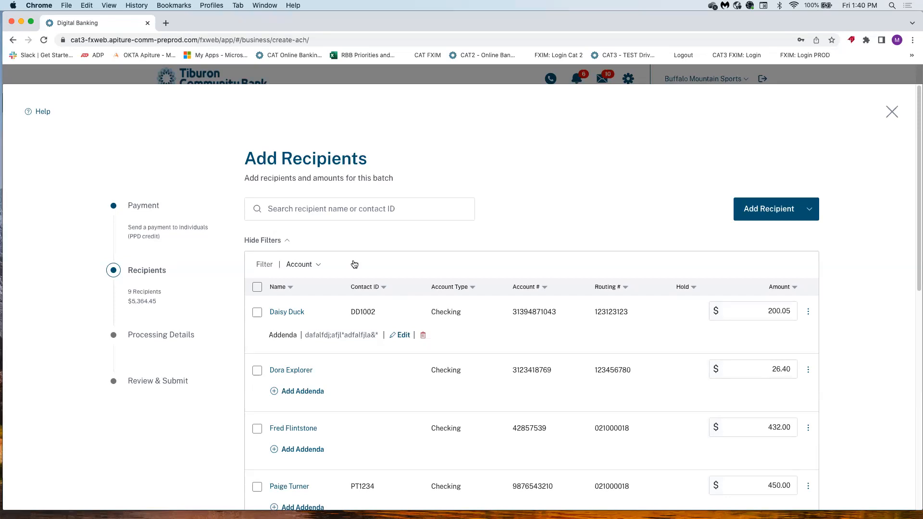
scroll(354, 264, "down", 5)
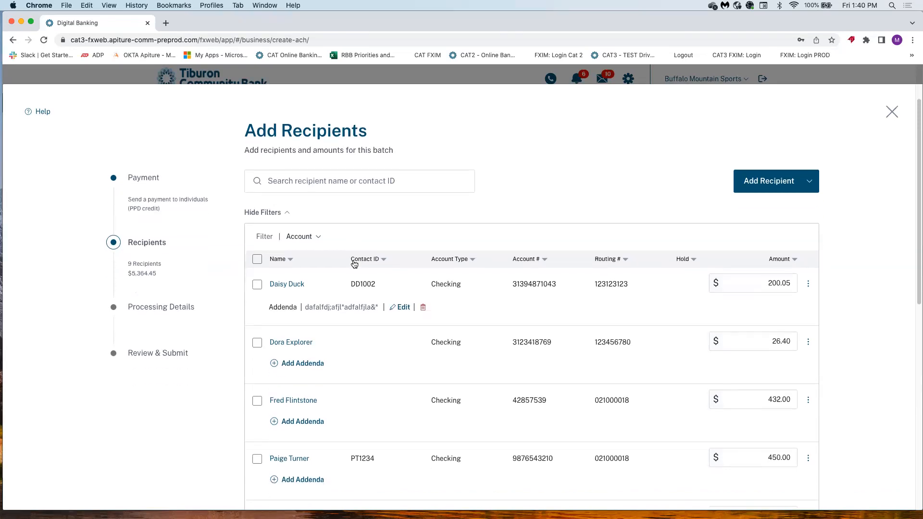
scroll(342, 355, "down", 5)
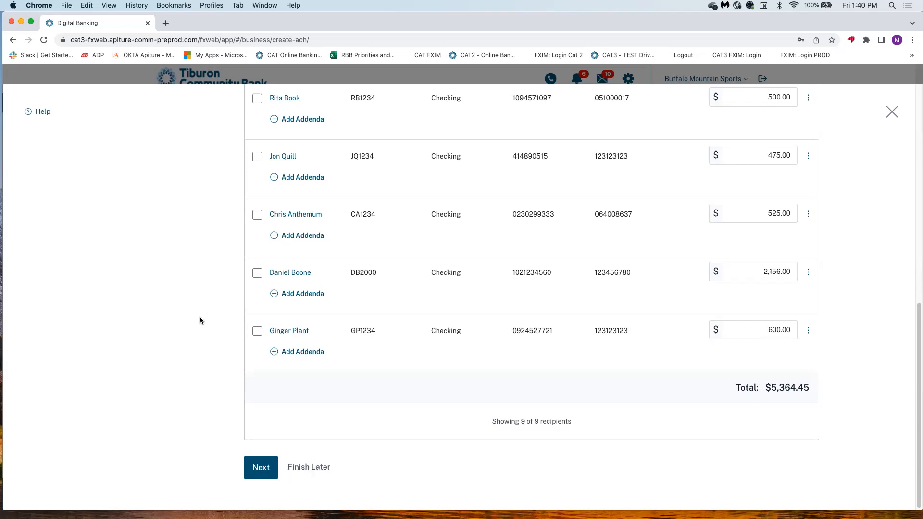
Confirm the list ends with the $600.00 checking payment, then proceed to processing details.
scroll(200, 317, "up", 10)
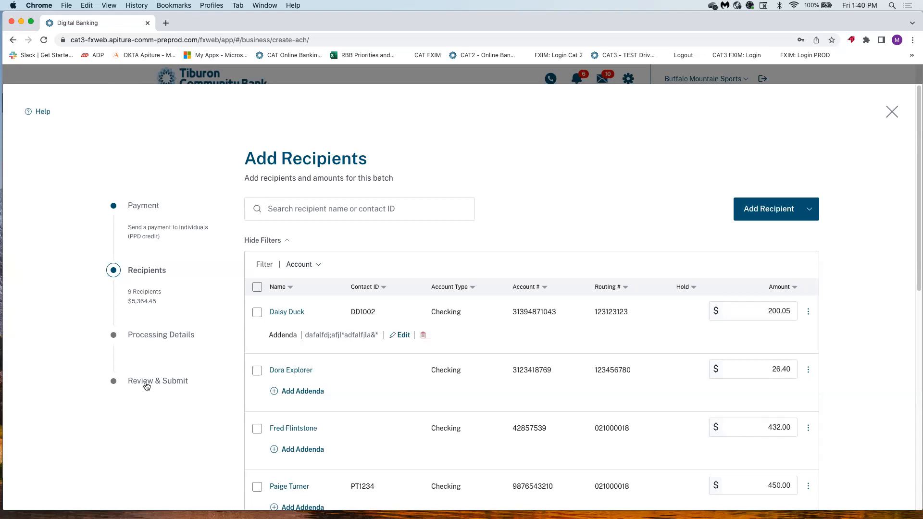
double_click(151, 209)
left_click(154, 211)
scroll(376, 418, "down", 10)
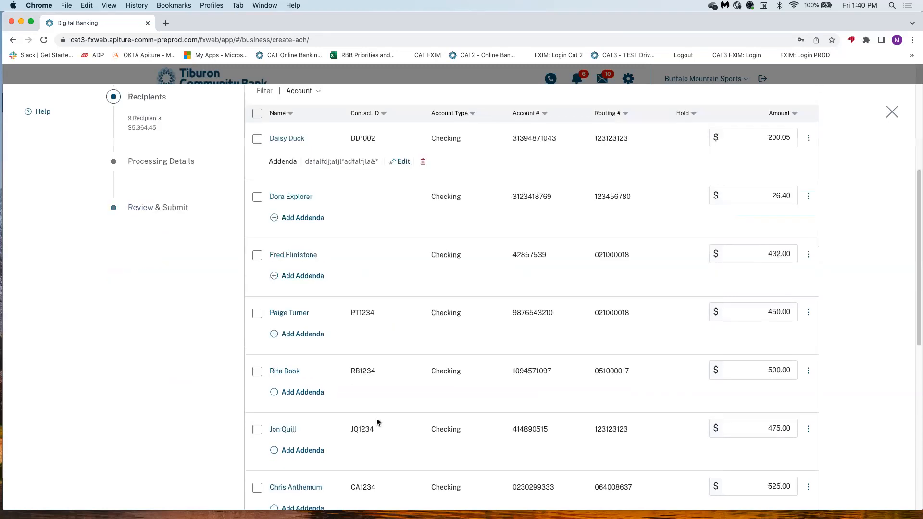
left_click(254, 468)
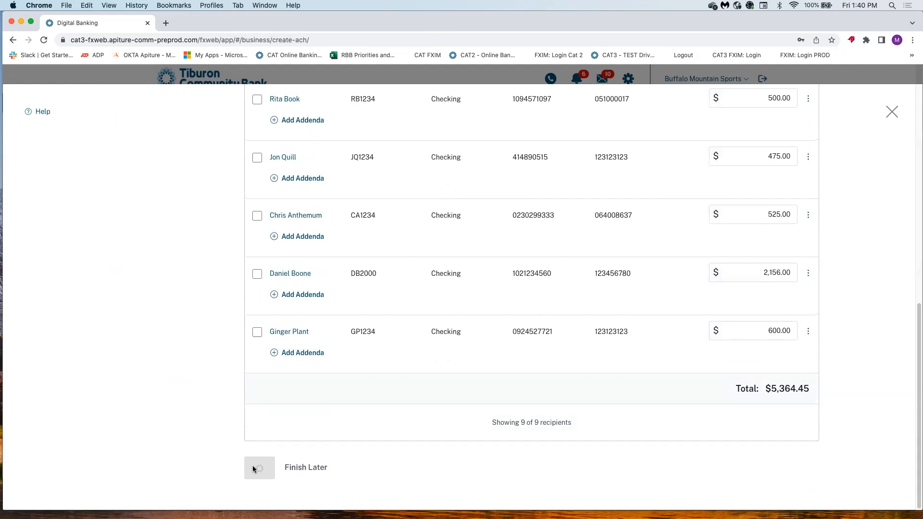
scroll(223, 327, "up", 4)
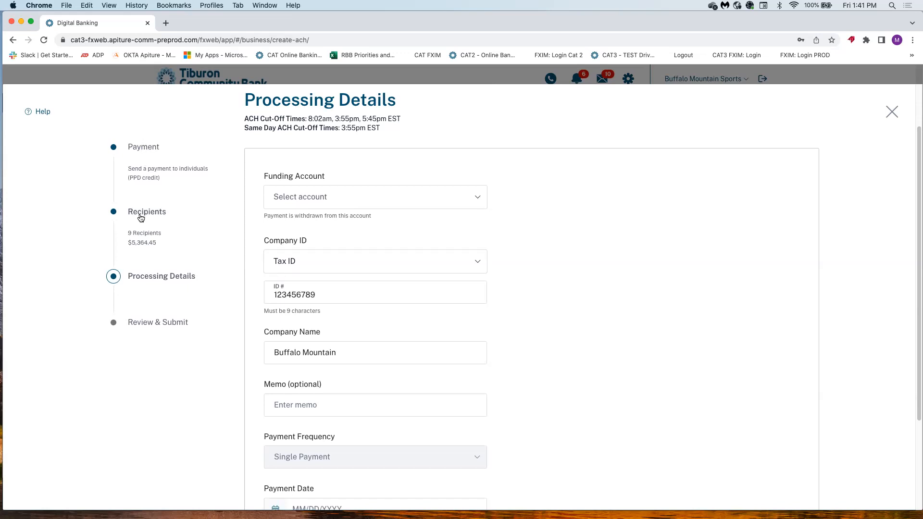
scroll(410, 381, "down", 5)
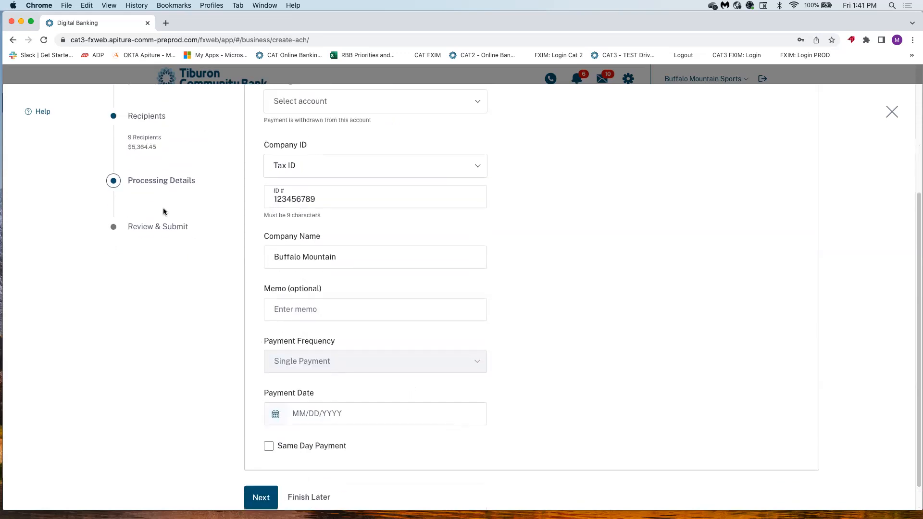
scroll(163, 211, "up", 5)
left_click(156, 268)
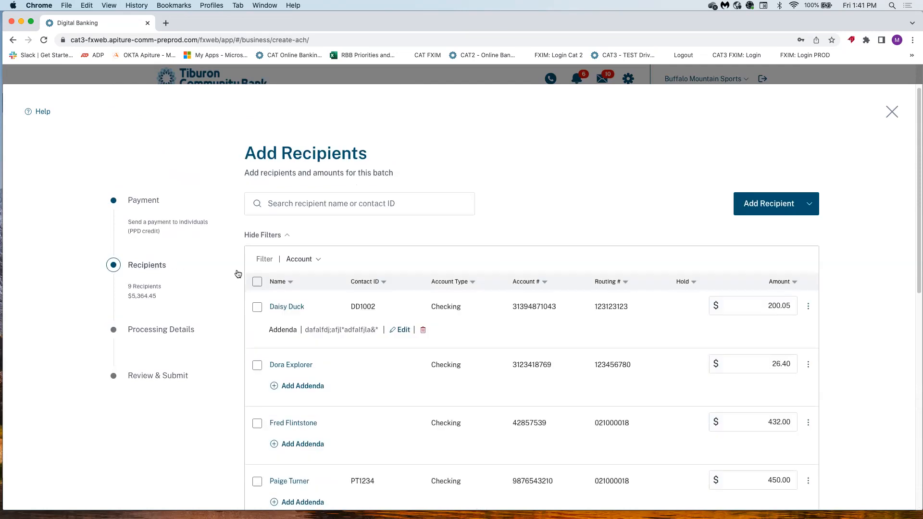
left_click(172, 328)
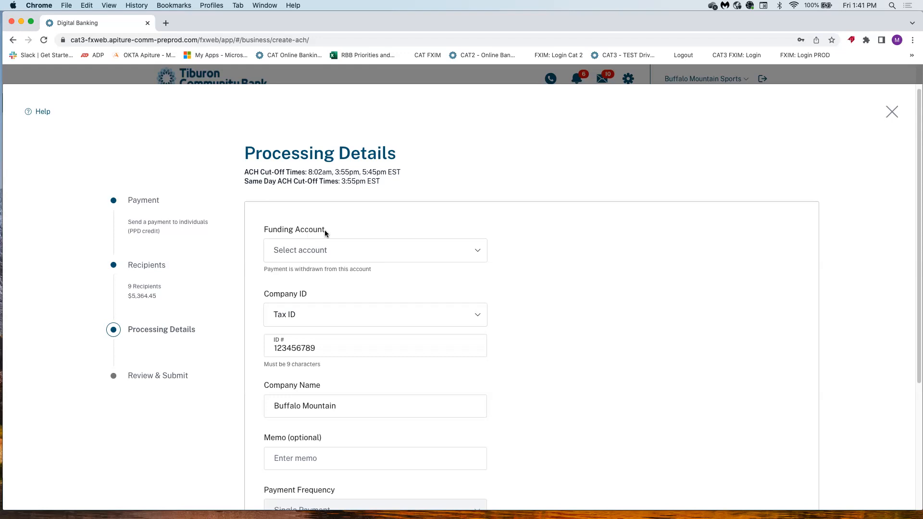
Select Payroll Acct *5321, with its $14,263.04 balance, as the funding account.
left_click(320, 250)
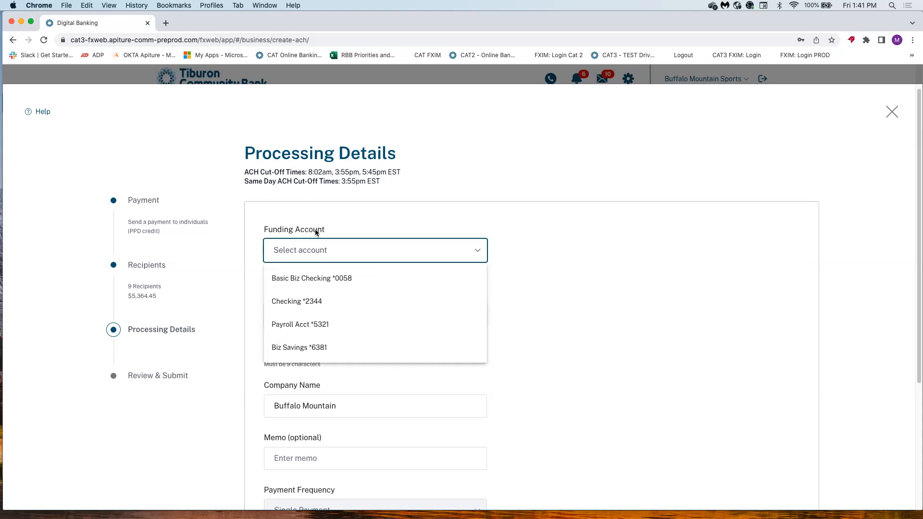
left_click(316, 232)
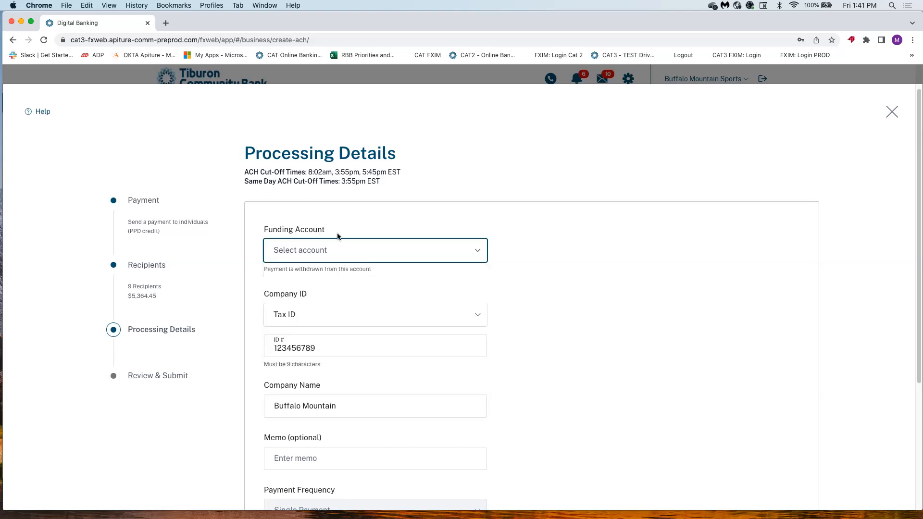
left_click(325, 253)
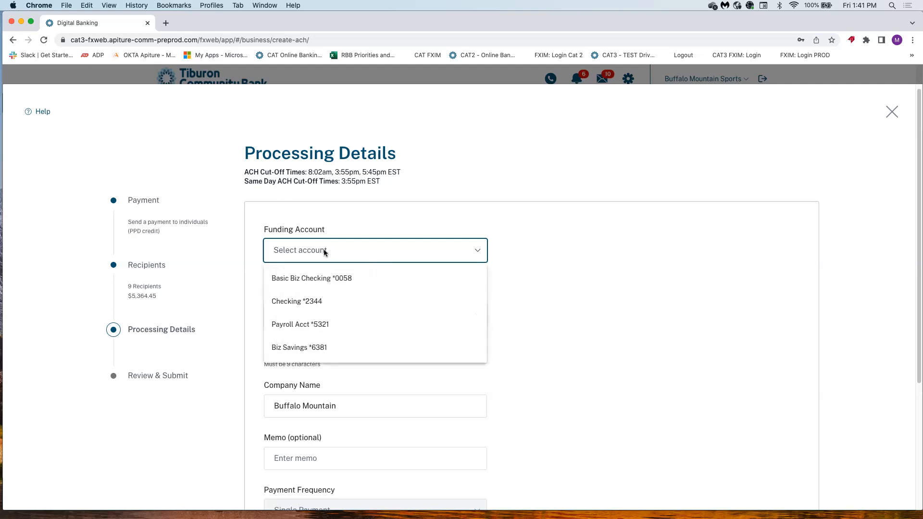
left_click(321, 326)
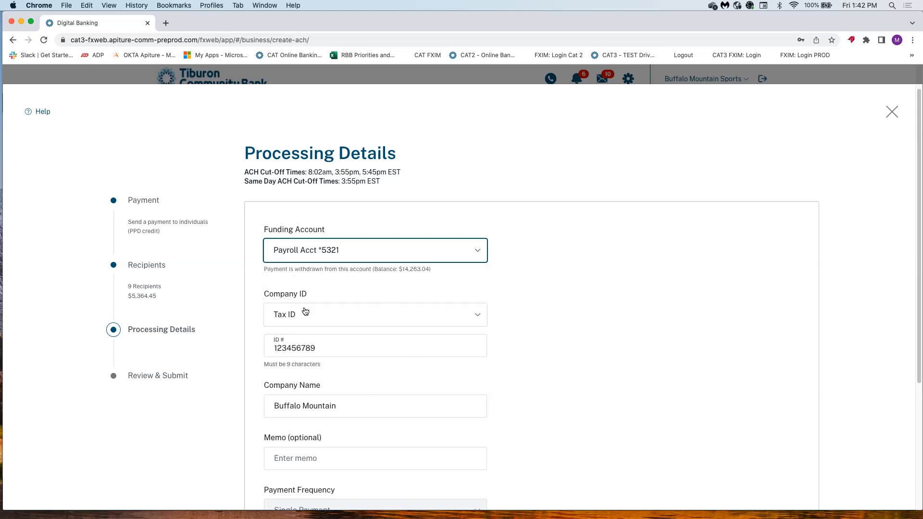
scroll(310, 313, "down", 1)
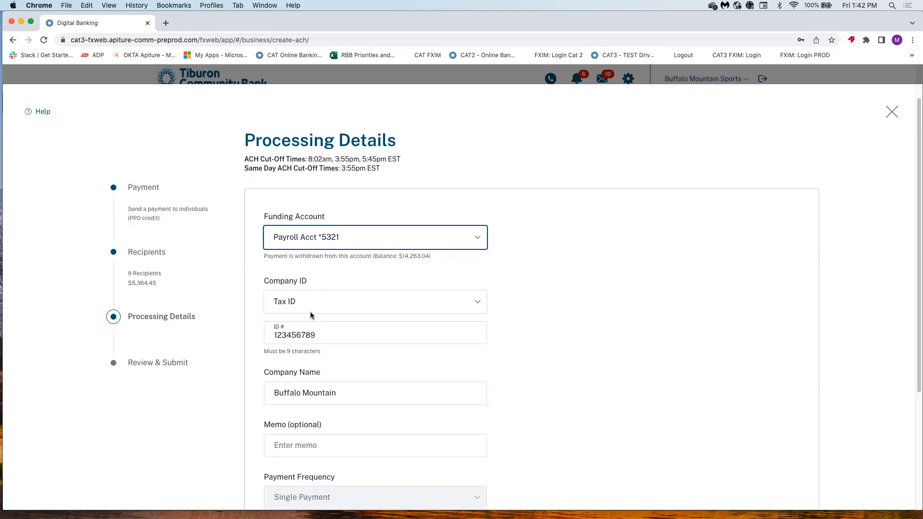
scroll(310, 315, "down", 2)
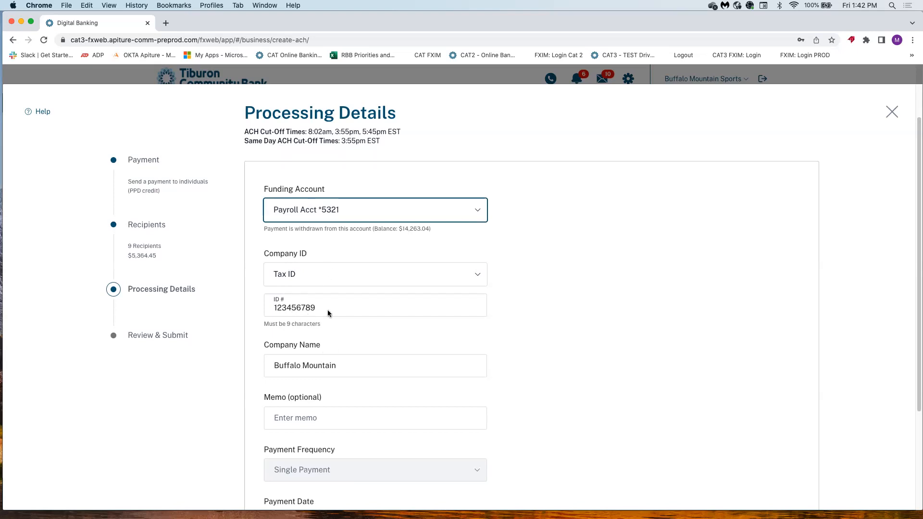
left_click(327, 274)
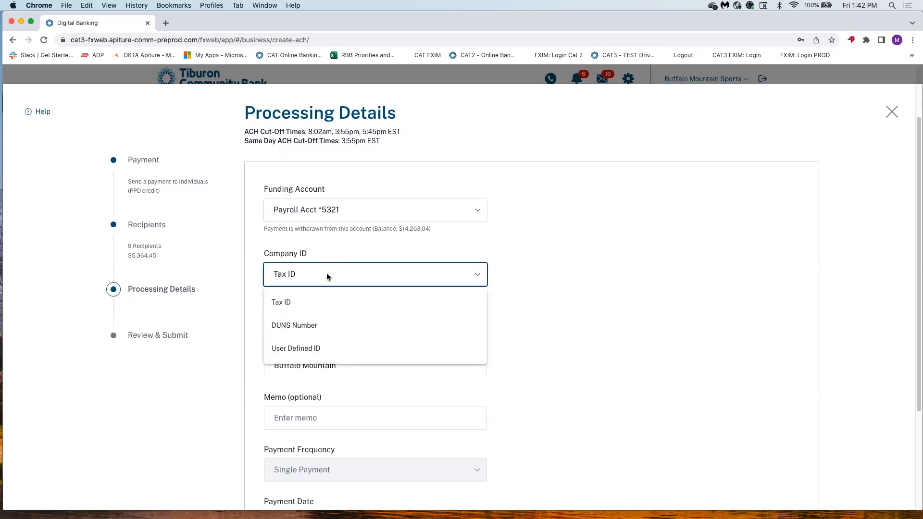
left_click(573, 284)
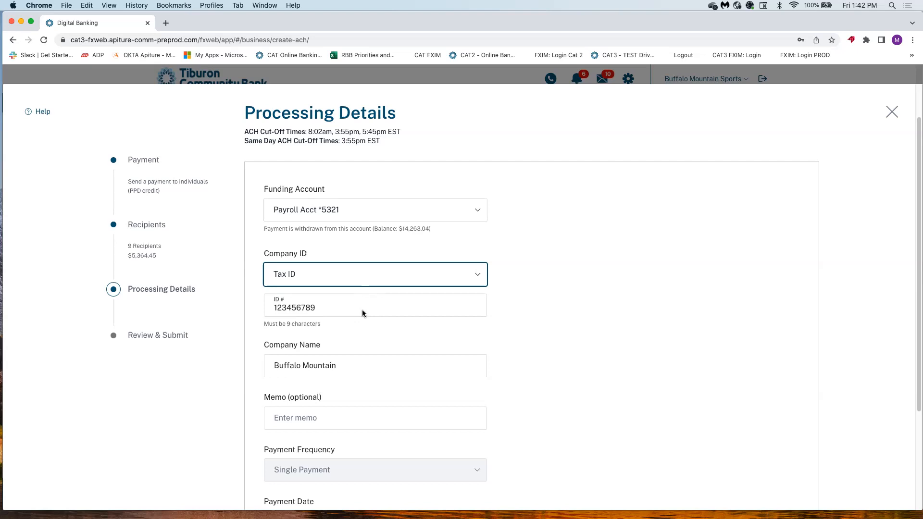
scroll(361, 310, "down", 3)
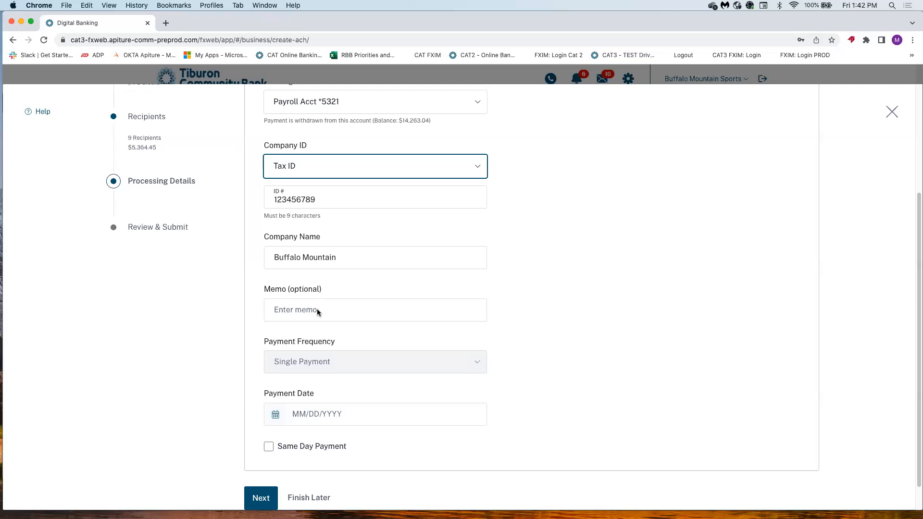
Fill the Memo field with the suggested 'Minus 1 person'.
left_click(316, 309)
left_click(345, 354)
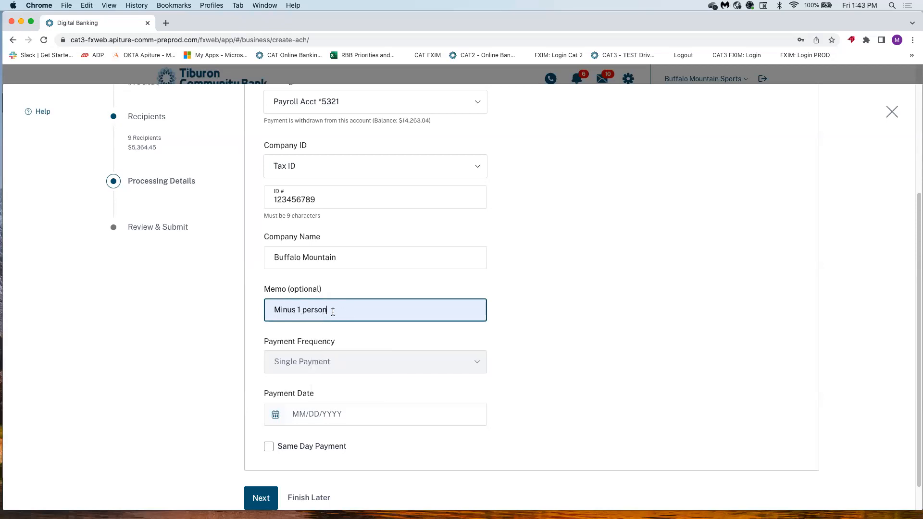
scroll(345, 325, "down", 1)
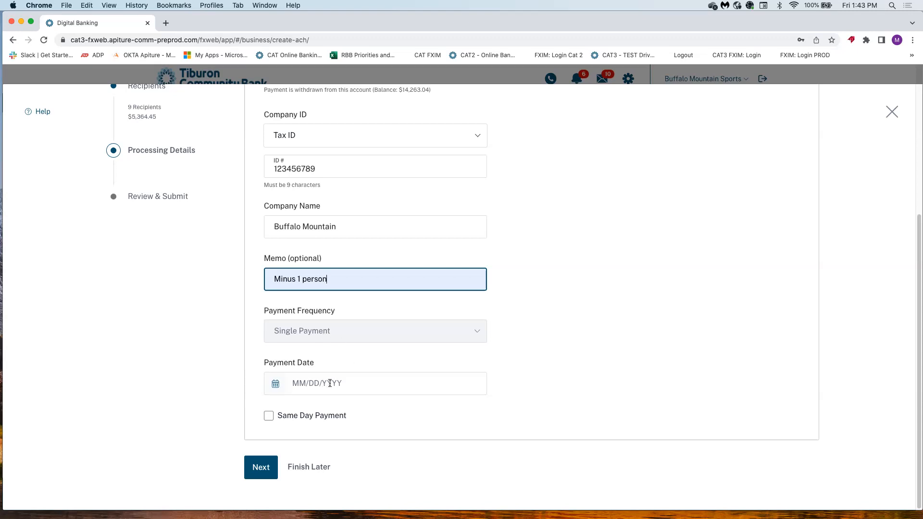
Set the payment date to 01/04/2023 and continue to Review & Submit.
left_click(275, 383)
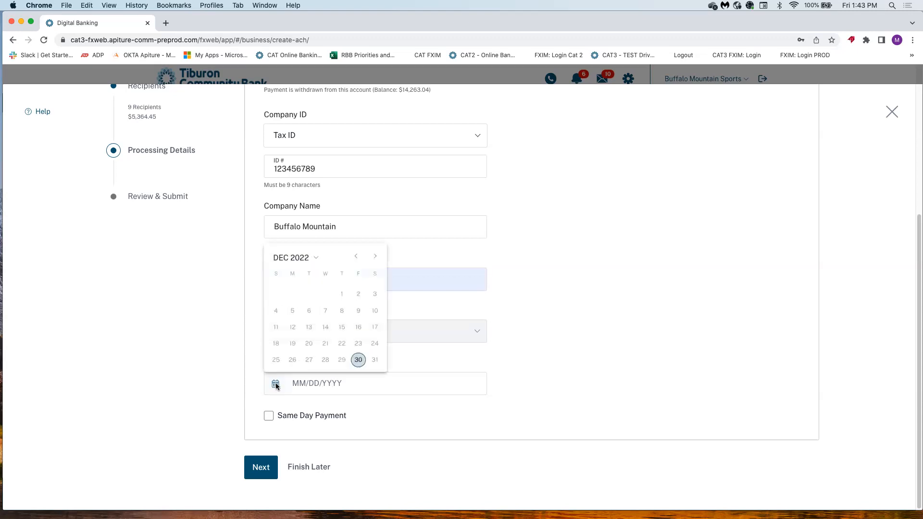
left_click(375, 257)
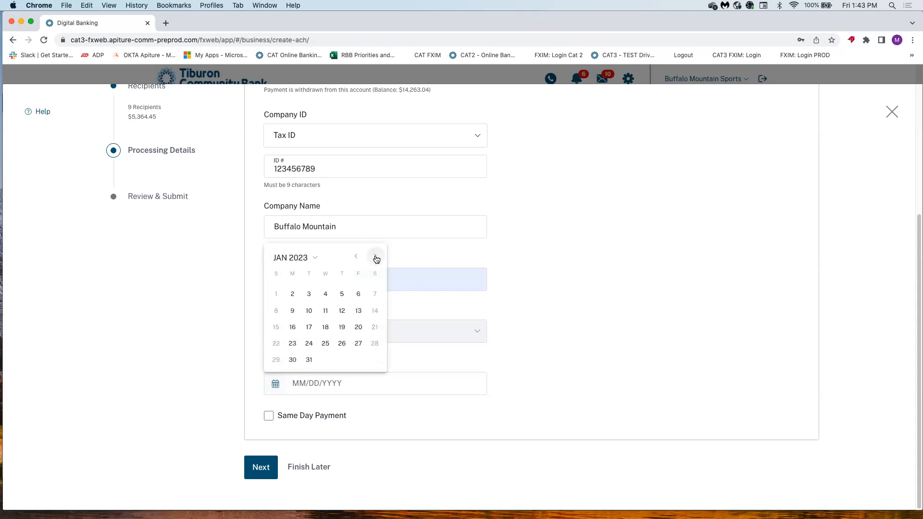
left_click(329, 298)
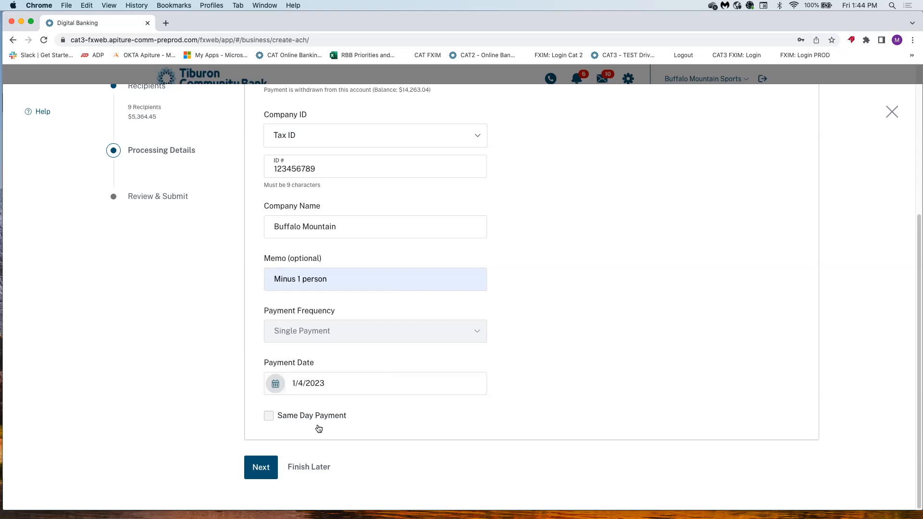
left_click(263, 469)
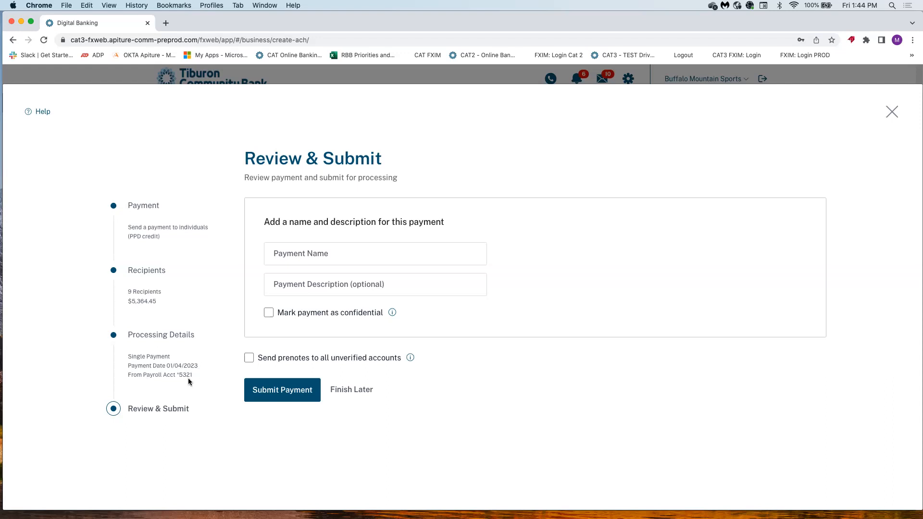
Enter payment name PAYROLL, description 'Bonus time', and tick Mark payment as confidential.
left_click(307, 257)
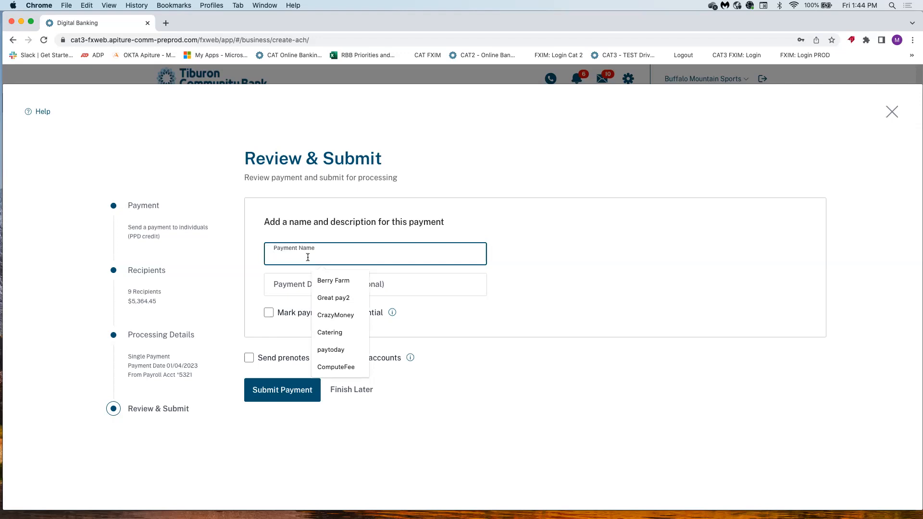
type("PAYROLL")
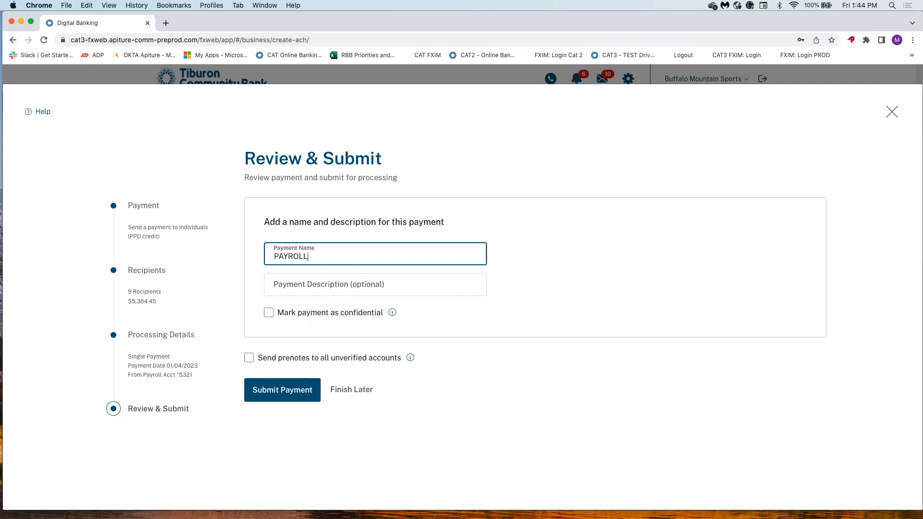
key("Tab")
type("Bonue T")
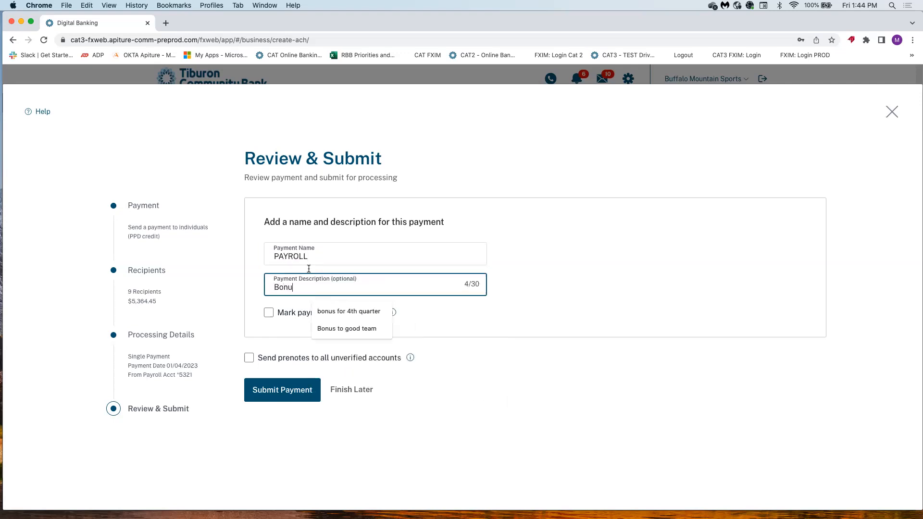
key("BackSpace")
key("BackSpace")
key("BackSpace")
type("s time")
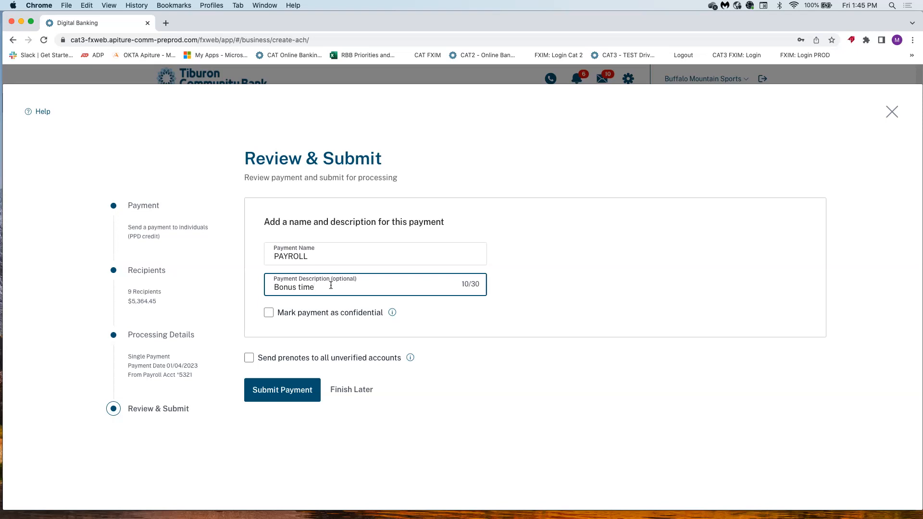
left_click(269, 313)
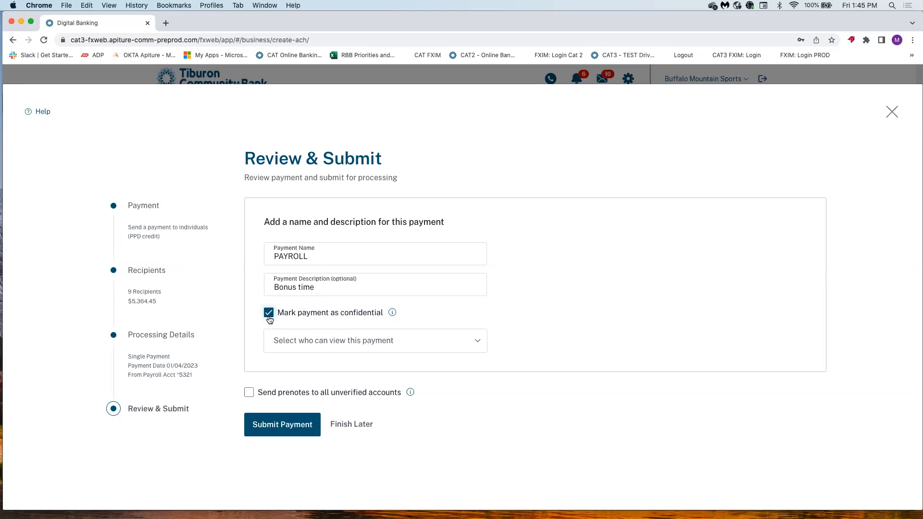
Let only Buffalo Mountain Sports view the payment, then submit it.
left_click(325, 342)
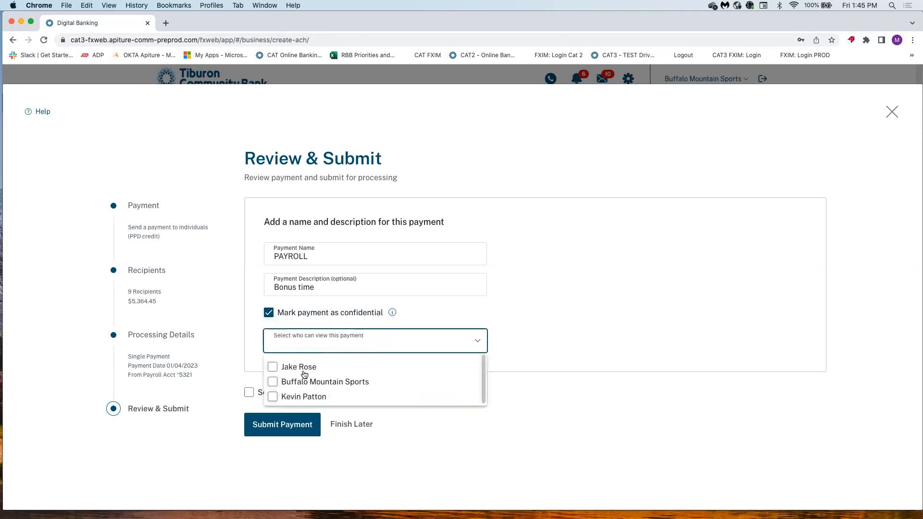
left_click(272, 383)
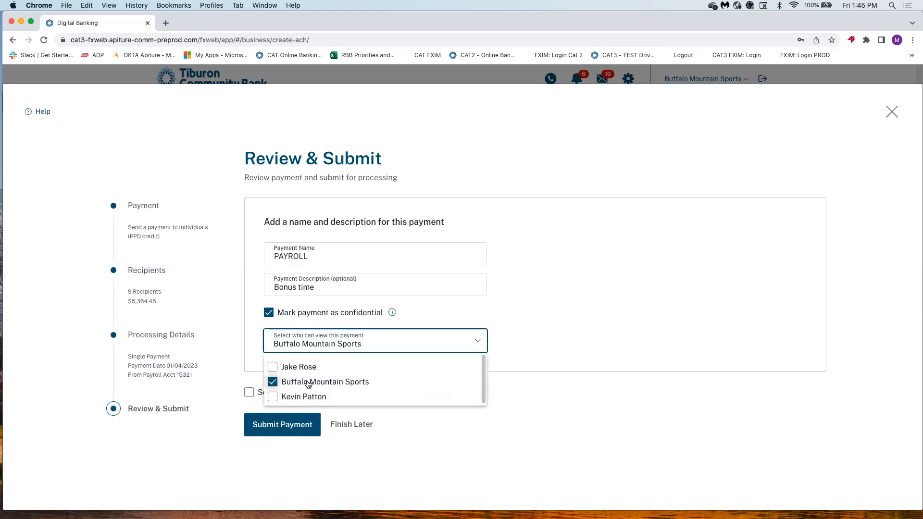
left_click(531, 390)
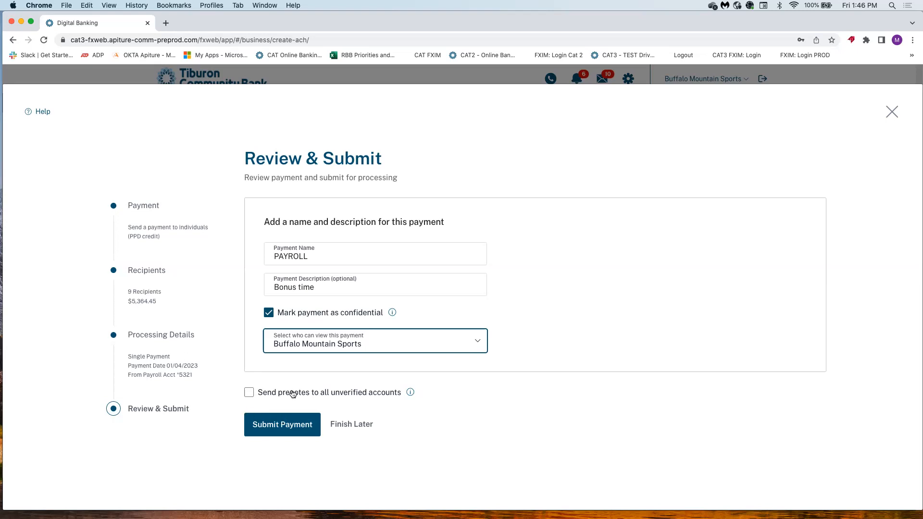
left_click(280, 426)
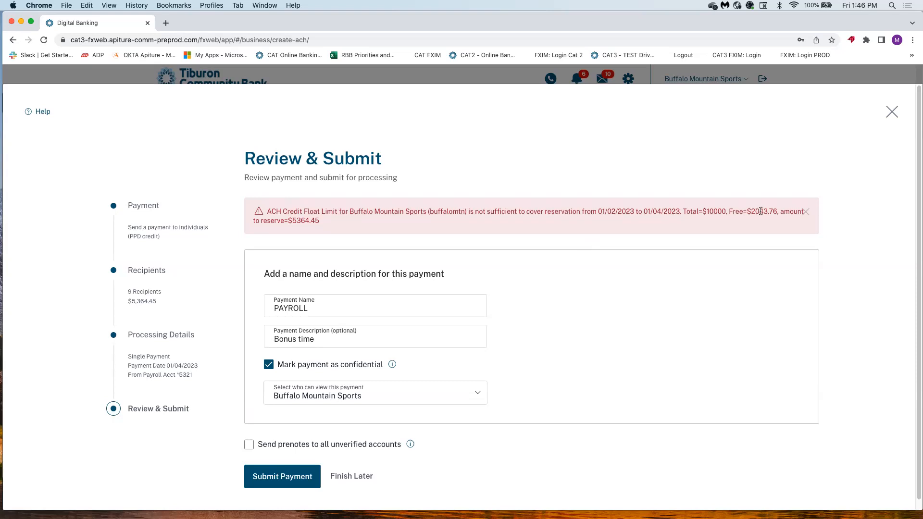
Return to the recipient list and trim the first amounts, e.g. to 20.05, 42.00 and 50.00.
left_click(149, 271)
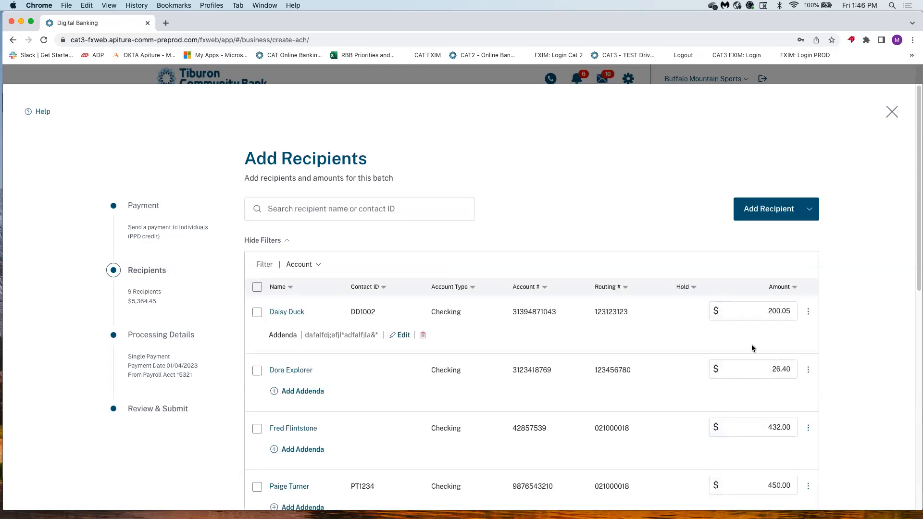
scroll(752, 344, "down", 3)
left_click(775, 239)
key("BackSpace")
left_click(775, 356)
key("BackSpace")
left_click(775, 414)
key("BackSpace")
left_click(774, 472)
key("BackSpace")
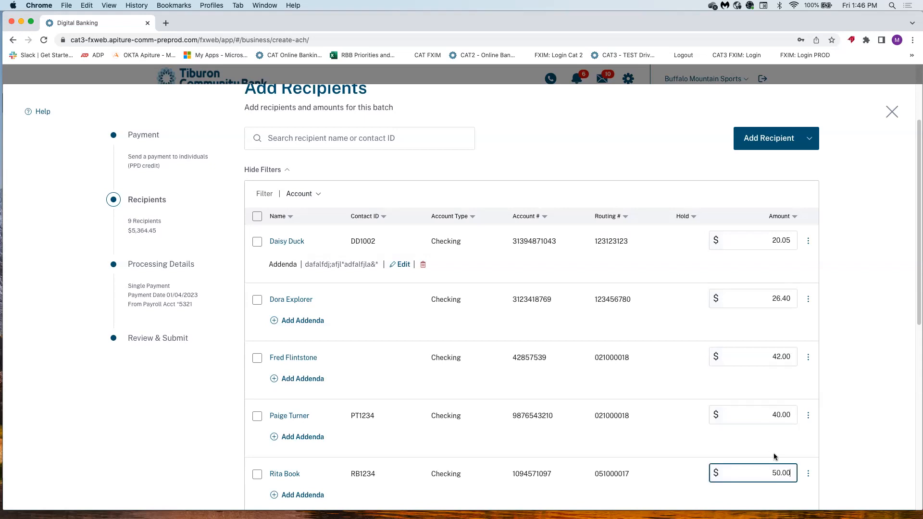
scroll(774, 456, "down", 5)
left_click(774, 385)
left_click(774, 443)
Cut the 2,156.00 amount down, 600.00 to 60.00, and 256.00 to 26.00.
key("BackSpace")
scroll(775, 443, "down", 5)
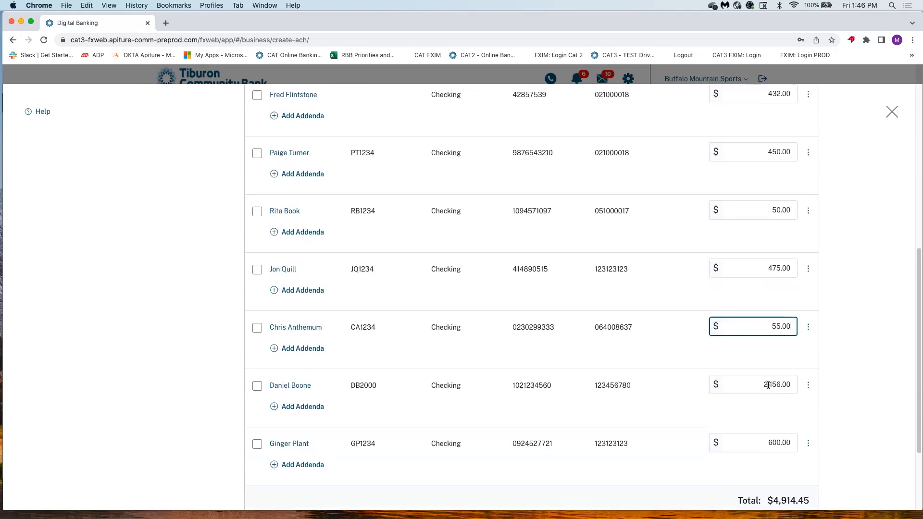
left_click(772, 385)
left_click(774, 388)
key("BackSpace")
key("BackSpace")
left_click(764, 449)
left_click(773, 384)
key("BackSpace")
key("BackSpace")
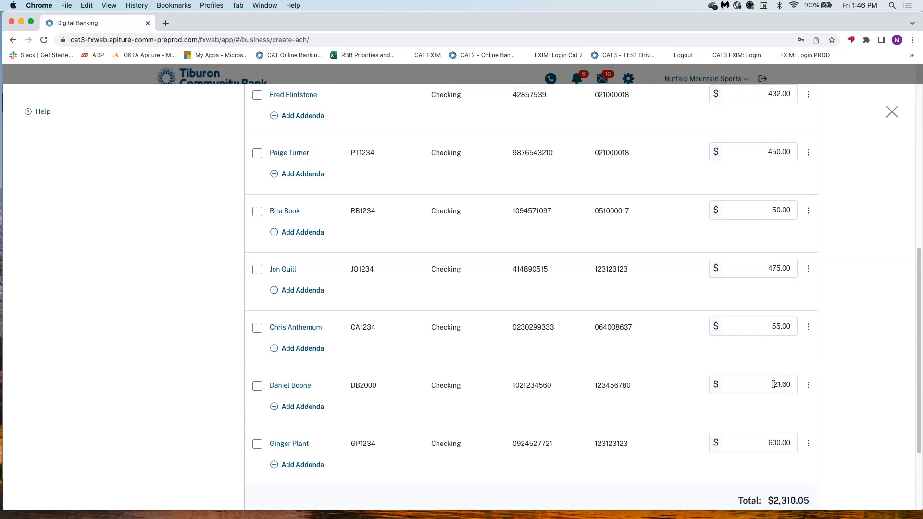
left_click(772, 445)
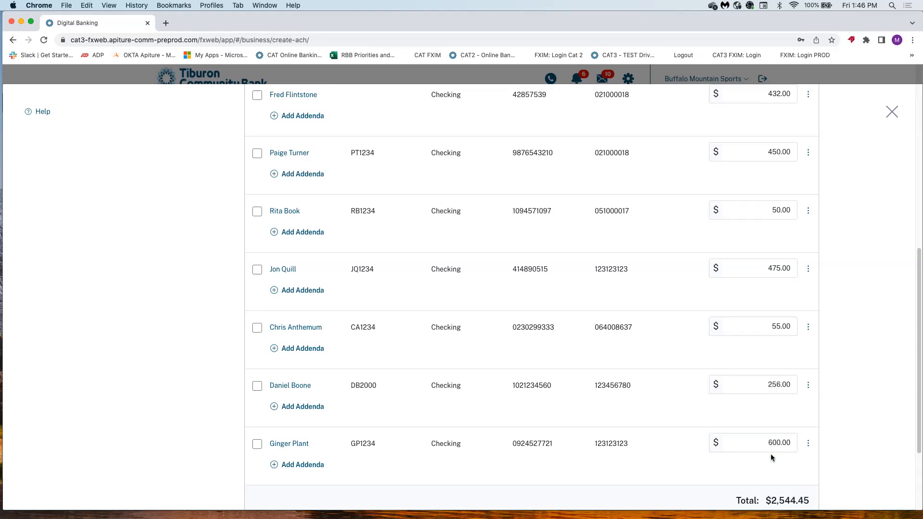
left_click(772, 444)
key("BackSpace")
left_click(773, 468)
scroll(773, 468, "down", 3)
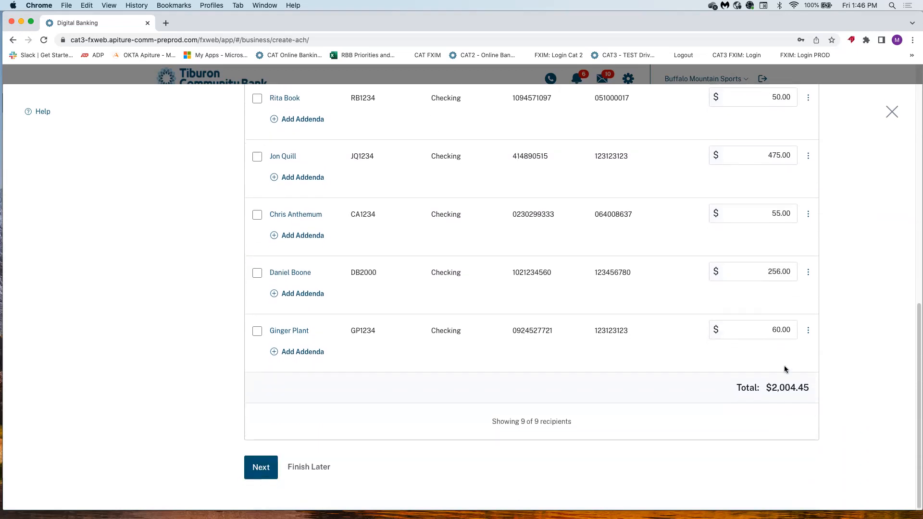
scroll(783, 368, "up", 1)
left_click(772, 305)
key("BackSpace")
left_click(750, 376)
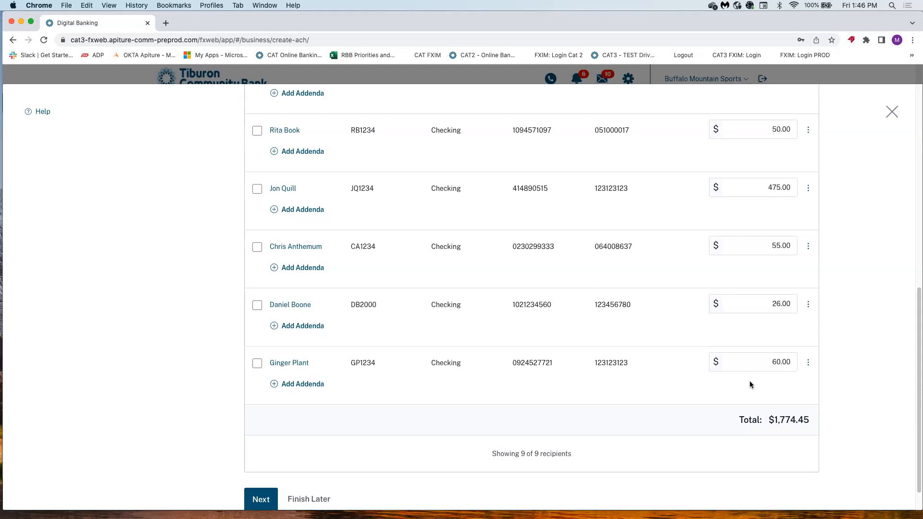
Reduce 475.00 to 45.00, 450.00 to 40.00, 432.00 to 42.00, then go to Review & Submit.
scroll(726, 346, "up", 1)
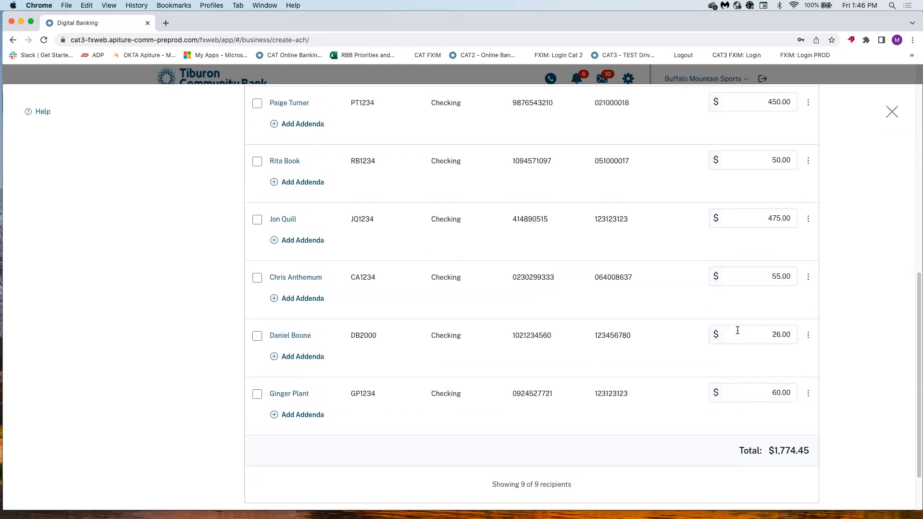
left_click(775, 220)
key("BackSpace")
left_click(705, 434)
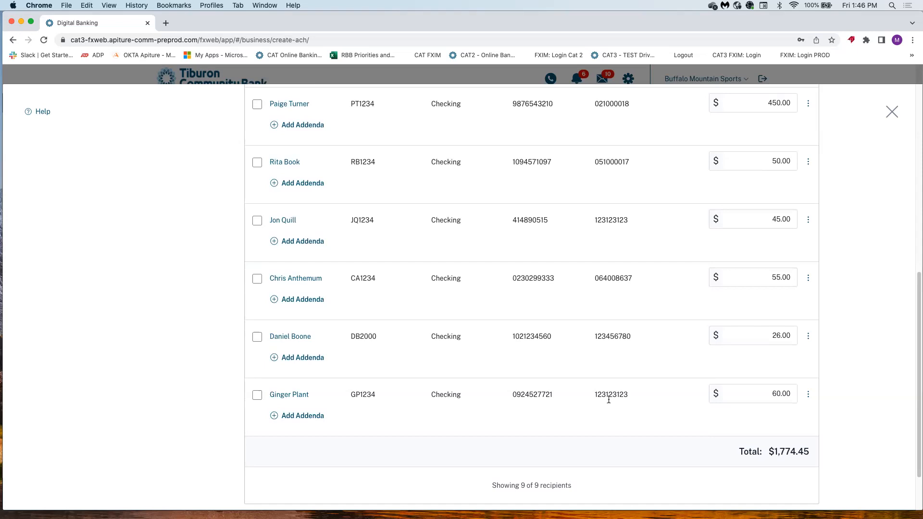
scroll(775, 313, "up", 2)
scroll(779, 295, "up", 4)
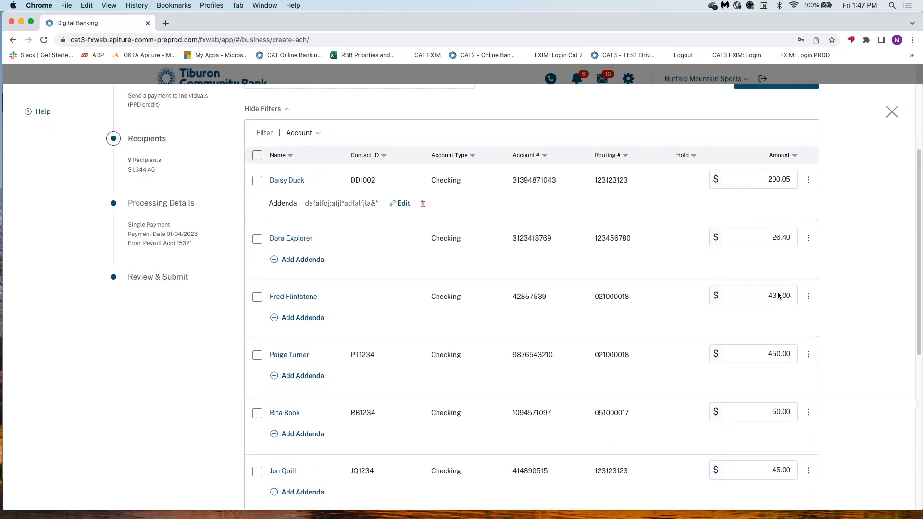
left_click(776, 353)
key("BackSpace")
left_click(775, 295)
key("BackSpace")
left_click(766, 320)
scroll(766, 317, "down", 6)
scroll(736, 316, "up", 6)
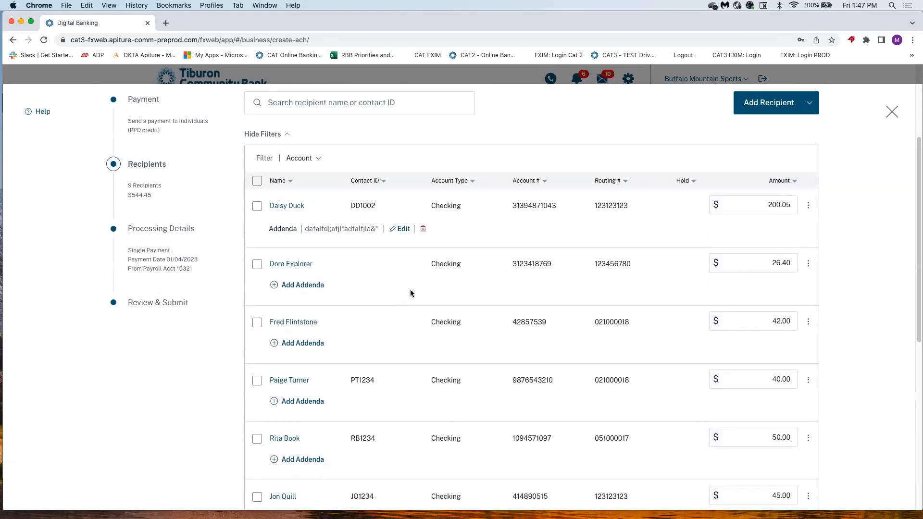
left_click(139, 302)
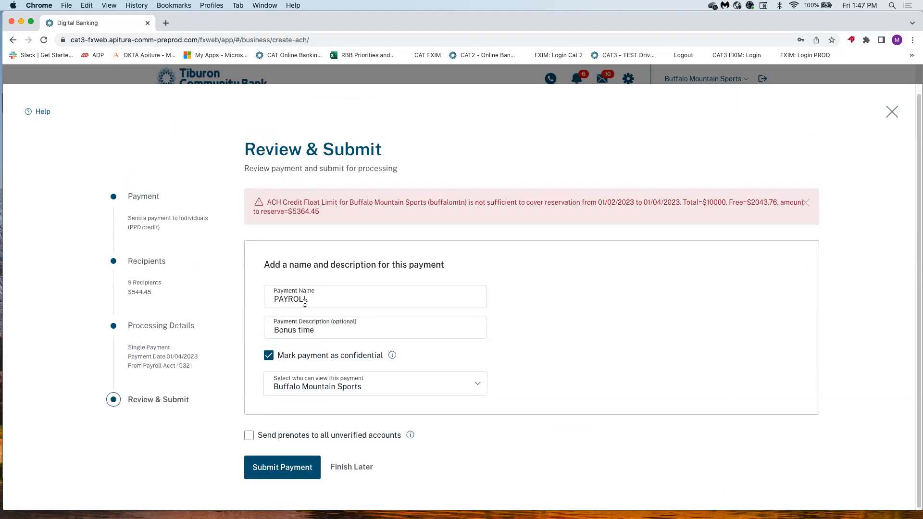
Submit the $544.45 PAYROLL batch for one more approval, skip exporting, and return to the payments list.
left_click(282, 465)
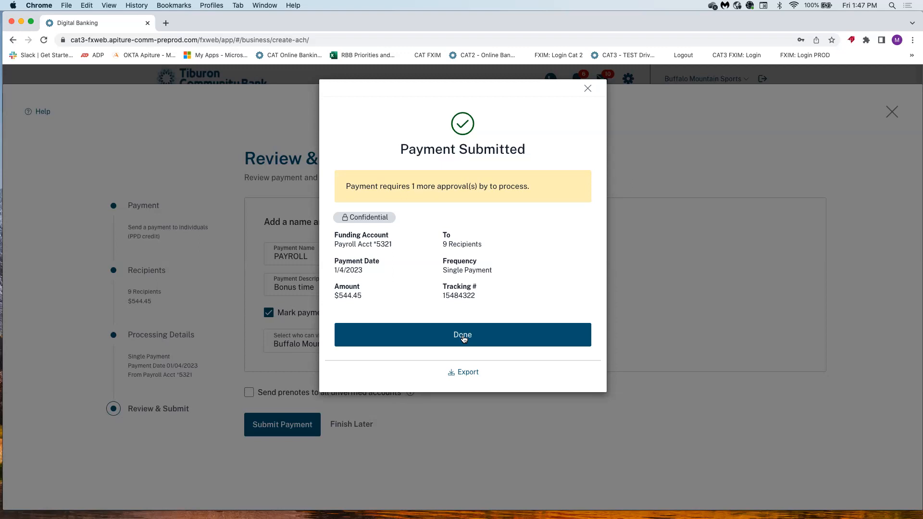
left_click(465, 373)
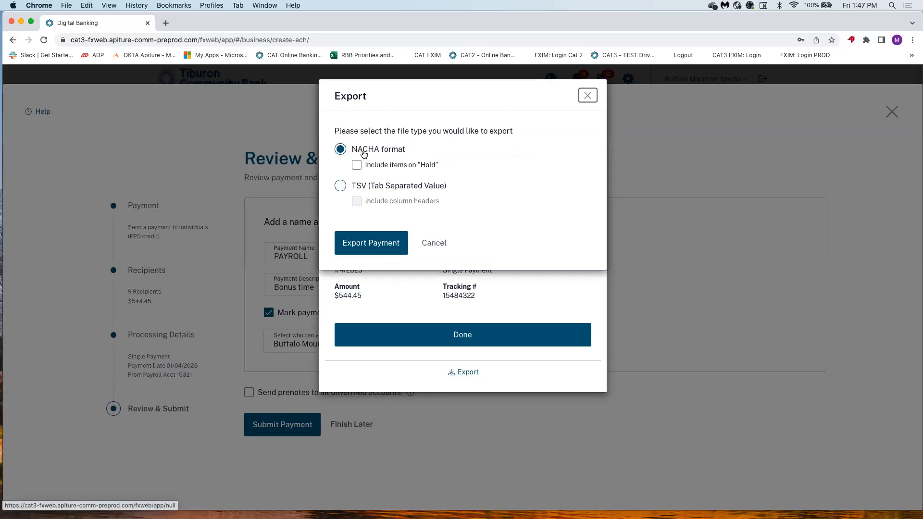
left_click(587, 96)
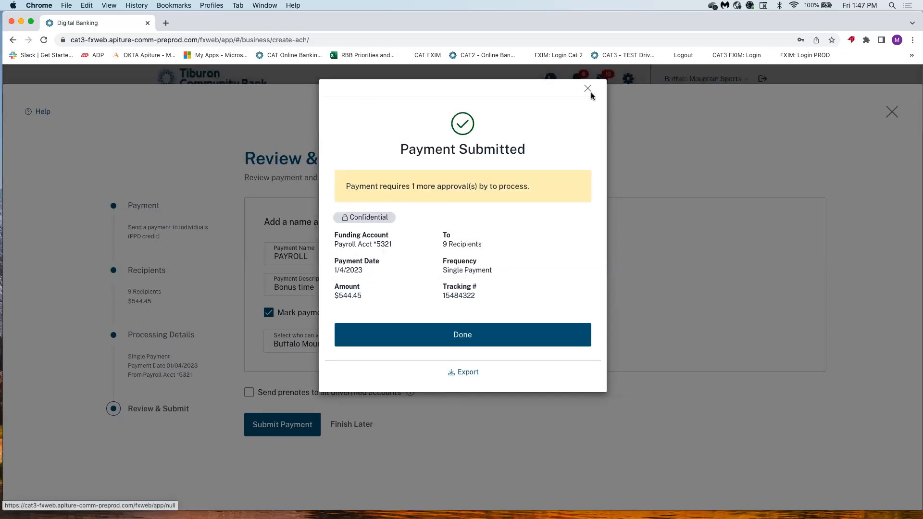
left_click(464, 337)
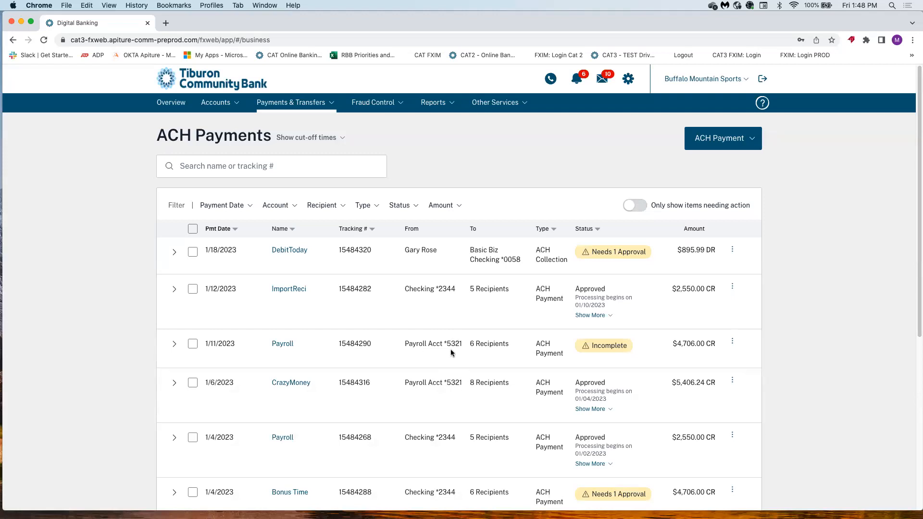
Locate the $544.45 PAYROLL batch in the ACH list and expand it to show its 9 recipients.
scroll(451, 352, "down", 5)
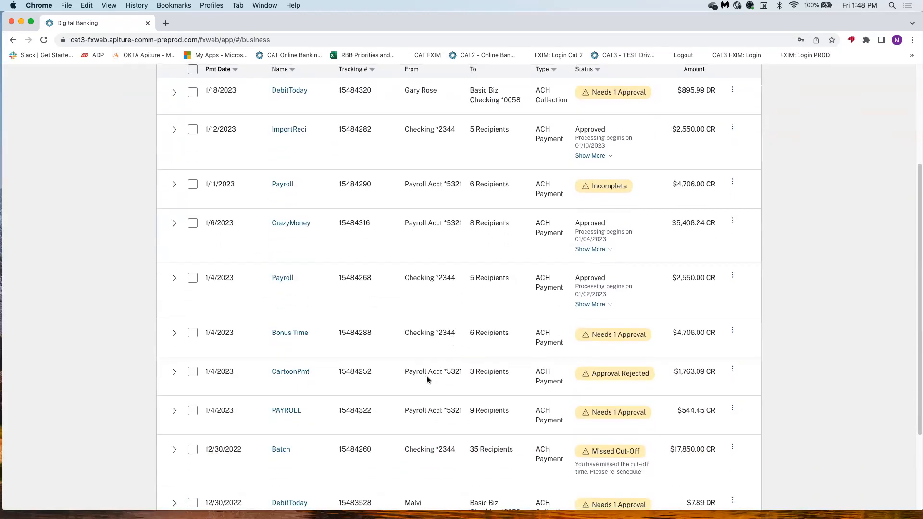
scroll(430, 380, "down", 3)
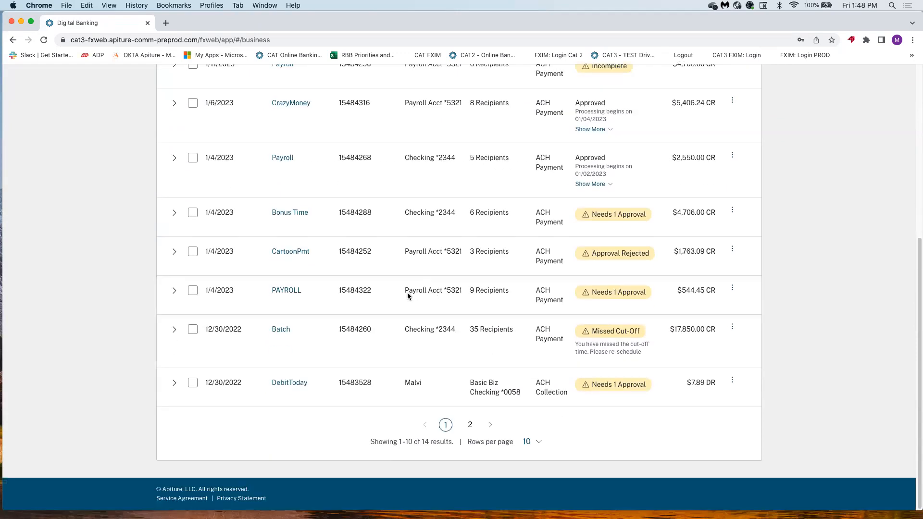
scroll(408, 292, "up", 6)
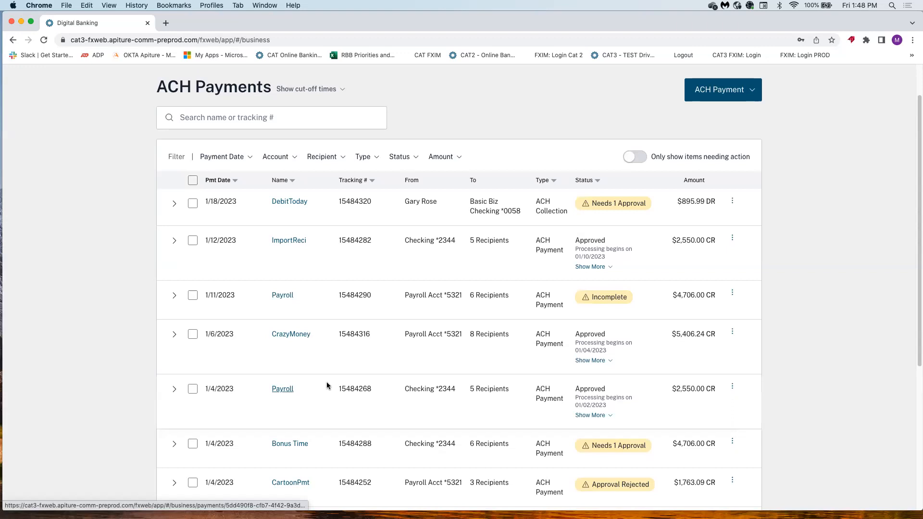
scroll(326, 381, "down", 4)
scroll(332, 392, "down", 3)
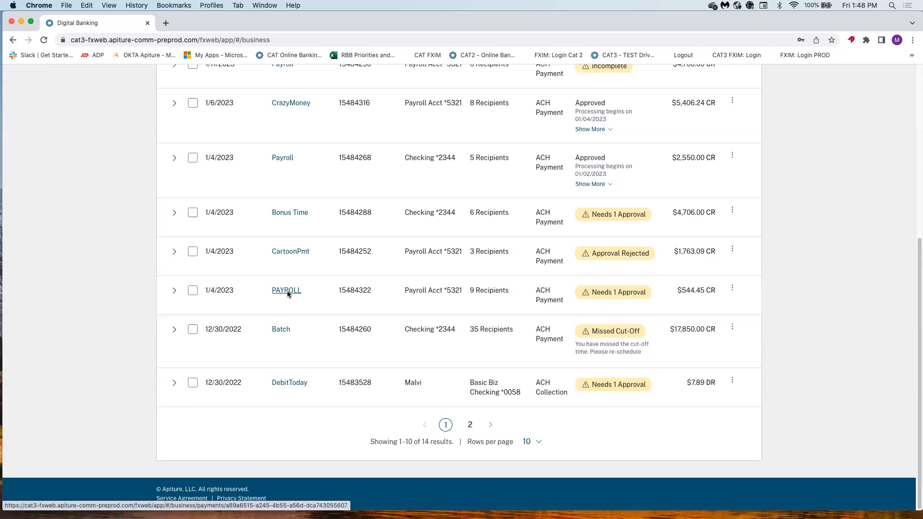
left_click(174, 292)
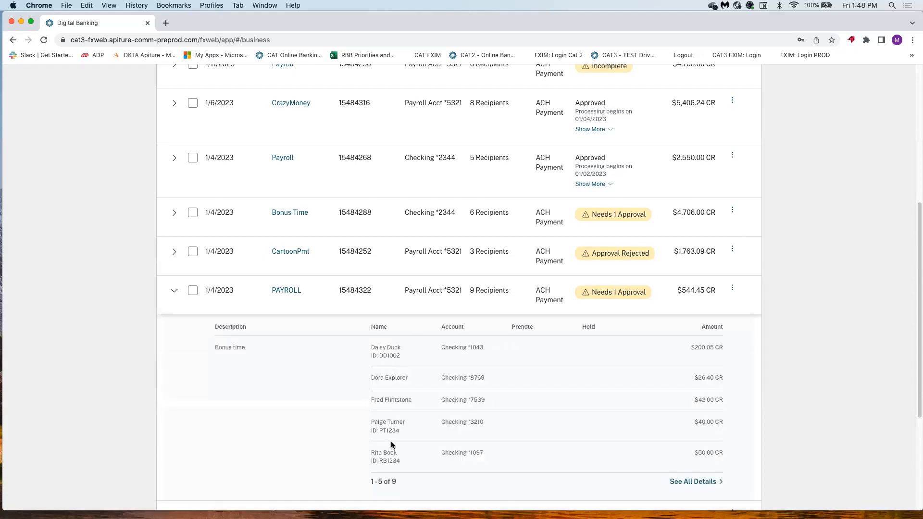
scroll(471, 419, "down", 1)
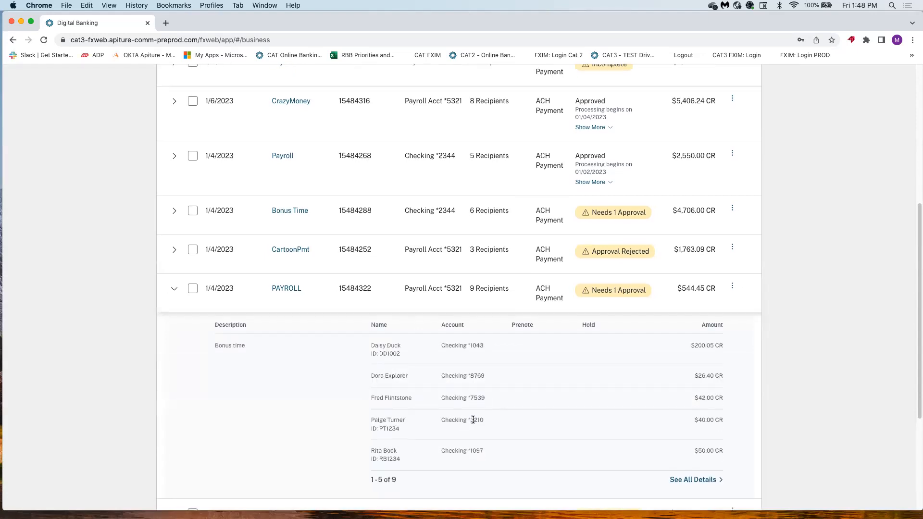
scroll(443, 419, "up", 10)
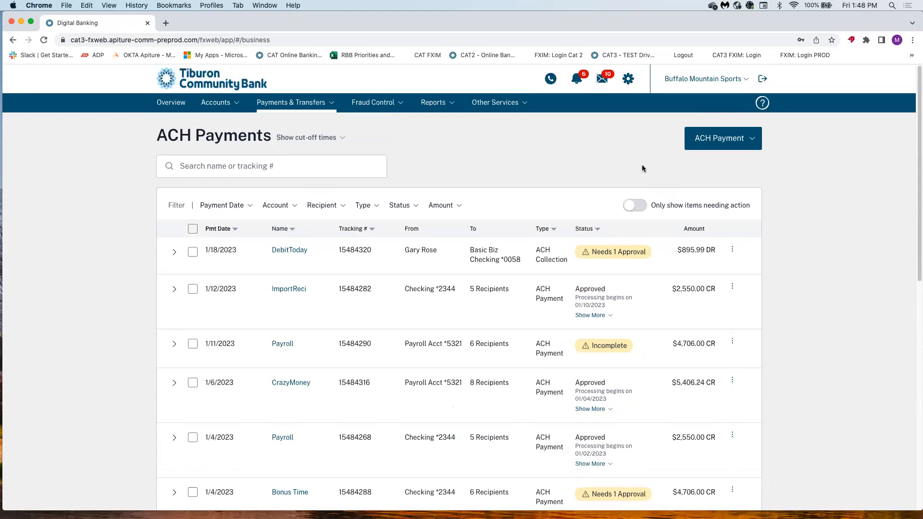
Start a new ACH payment as a collection and begin adding a single recipient manually.
left_click(734, 139)
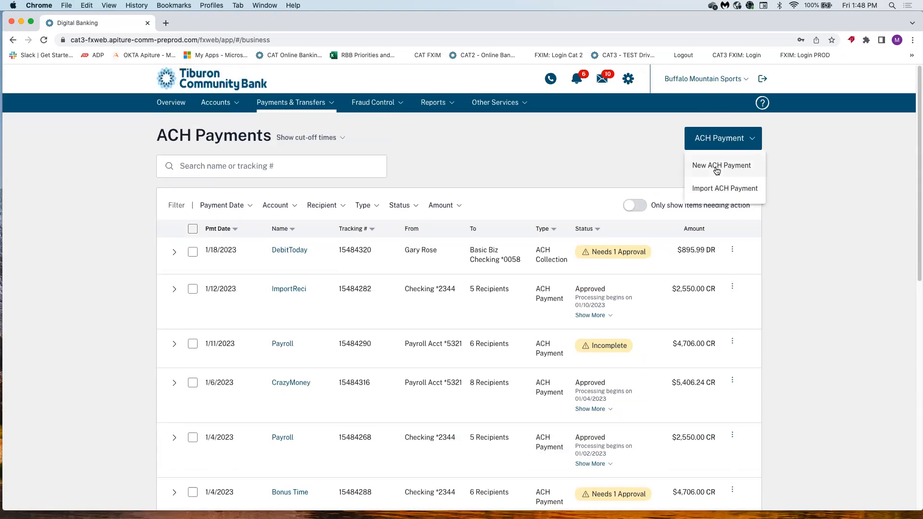
left_click(716, 170)
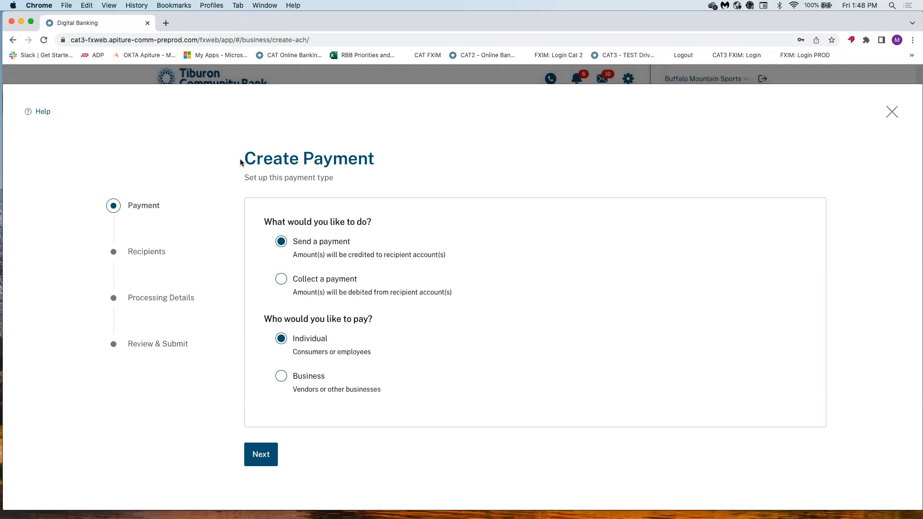
left_click(281, 280)
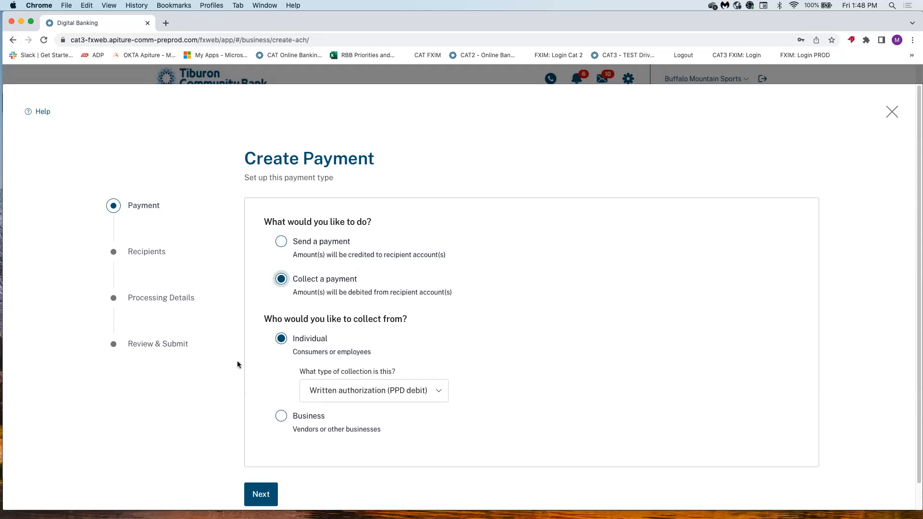
left_click(265, 494)
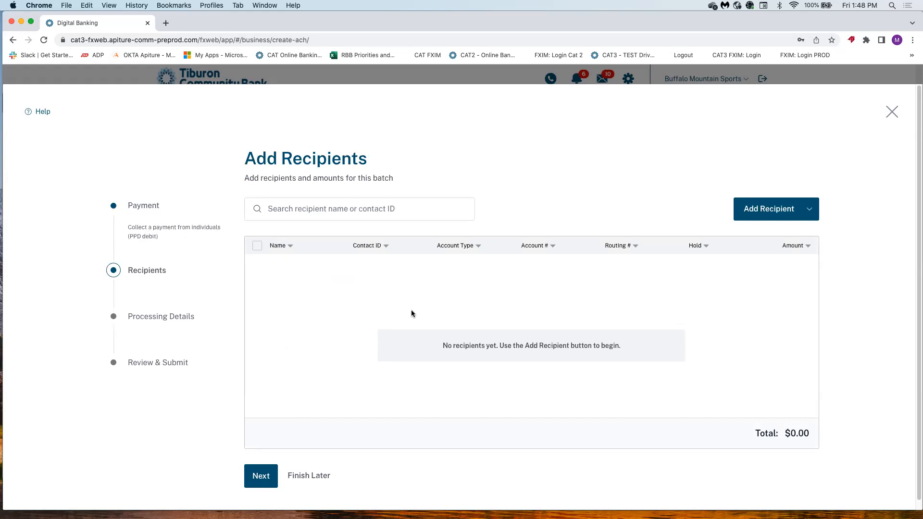
left_click(779, 212)
left_click(771, 238)
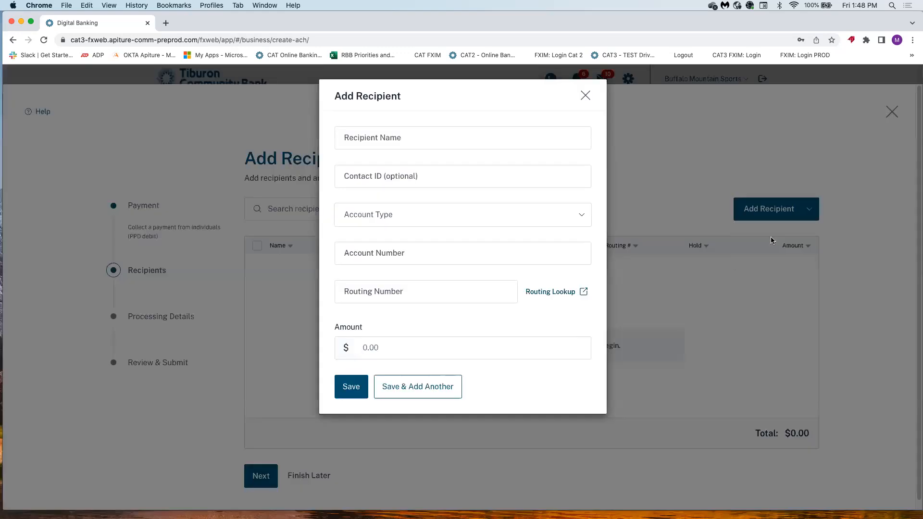
Add a recipient by name with Checking account, account and routing numbers, collecting $3.00.
left_click(424, 141)
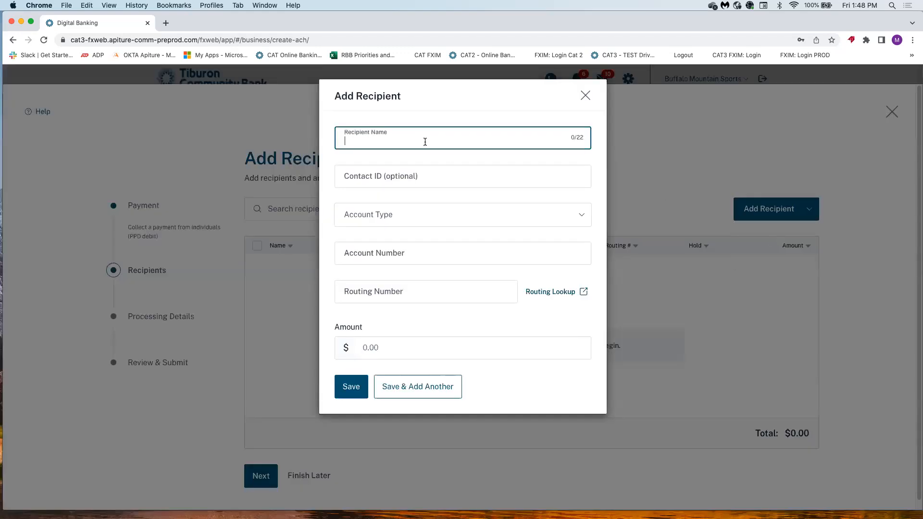
left_click(401, 225)
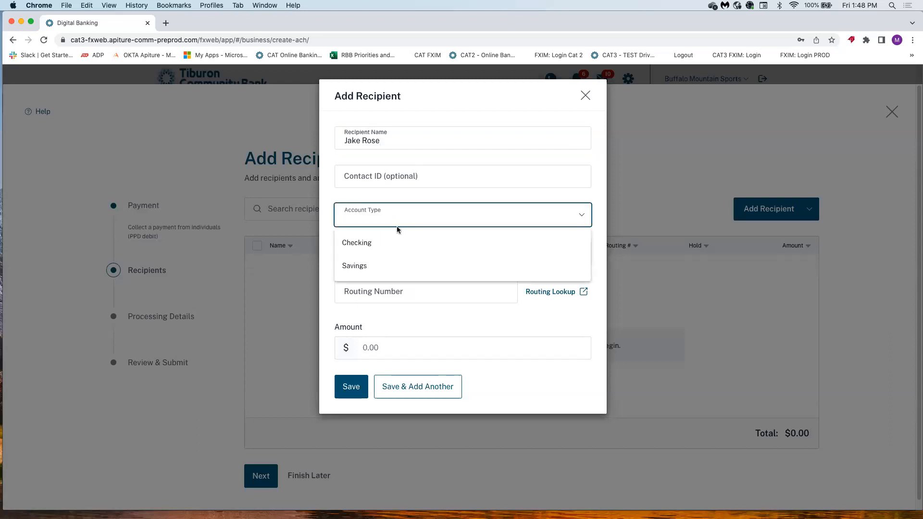
left_click(375, 245)
left_click(368, 256)
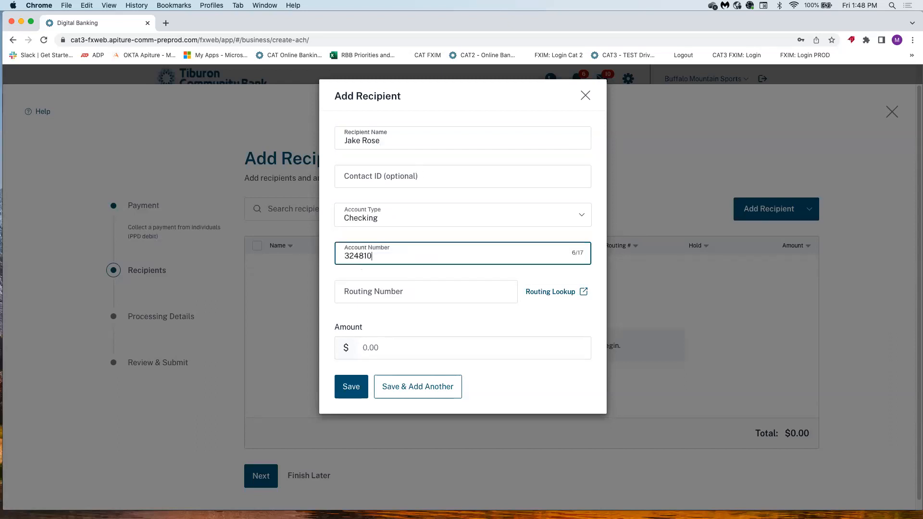
left_click(366, 285)
type("123123123")
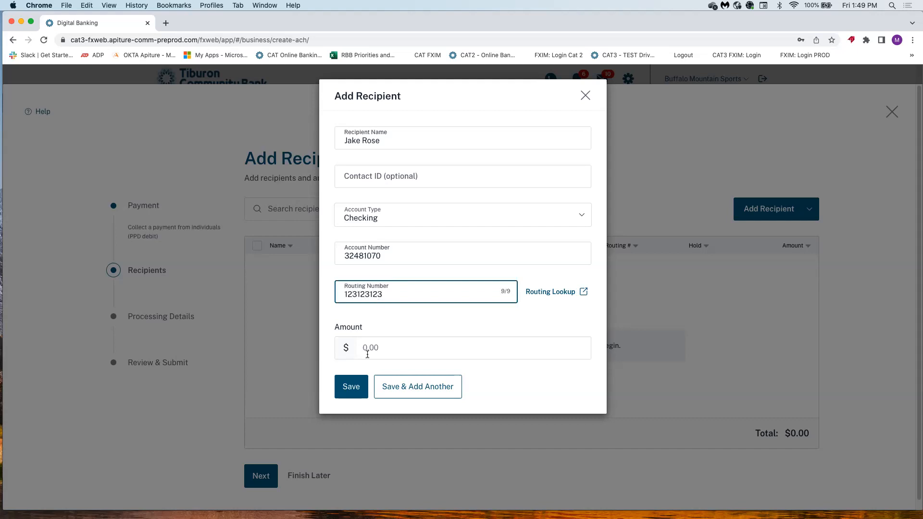
left_click(408, 348)
type("3.00")
left_click(358, 388)
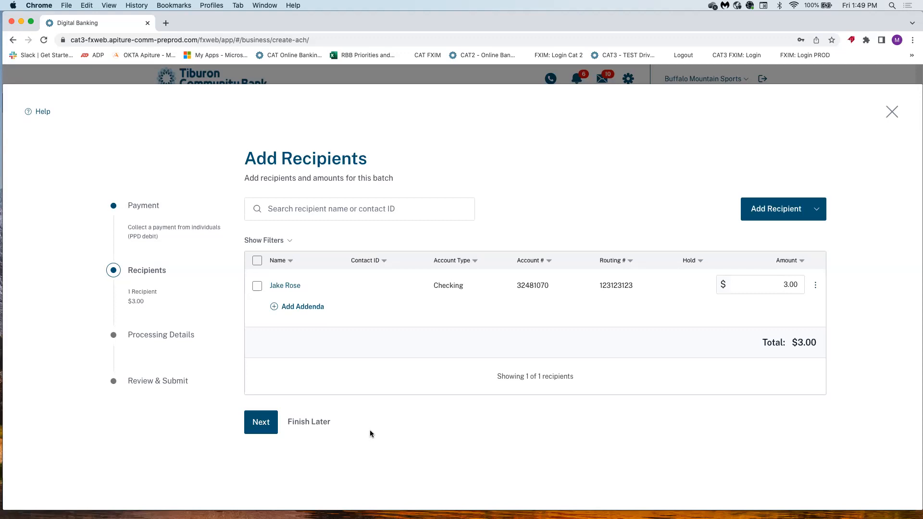
Save the $3.00 collection to finish later under the payment name 'Jakespay'.
left_click(324, 426)
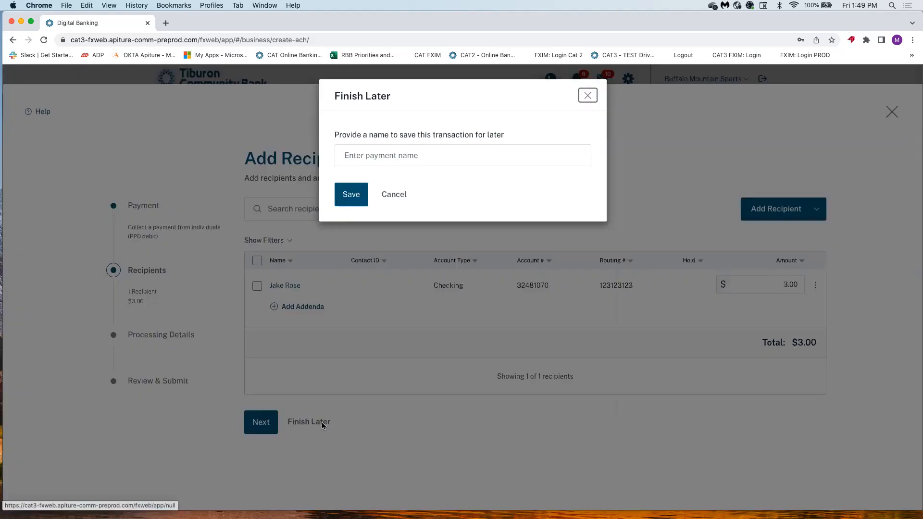
left_click(381, 162)
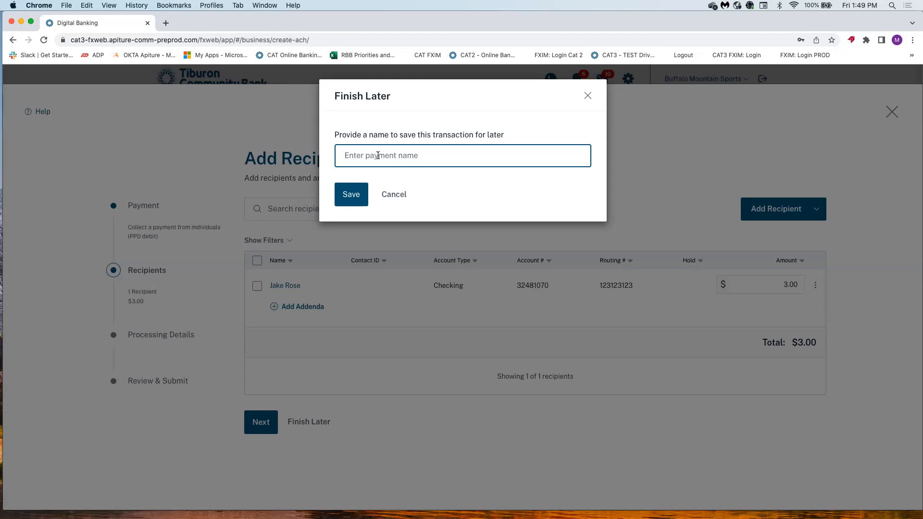
type("JAk")
key("BackSpace")
key("BackSpace")
type("akespay")
left_click(356, 197)
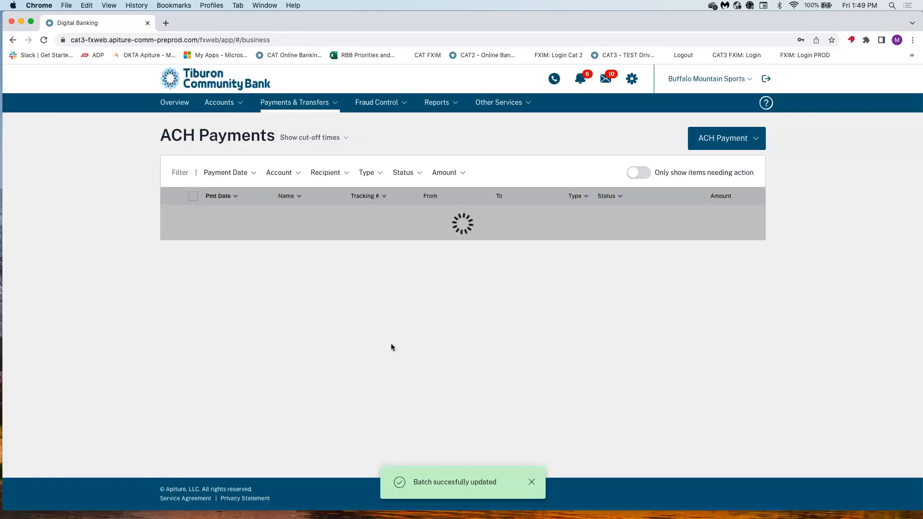
Filter payments to Date not set, search 'ja', and open the Jakespay row's actions menu.
scroll(462, 443, "down", 2)
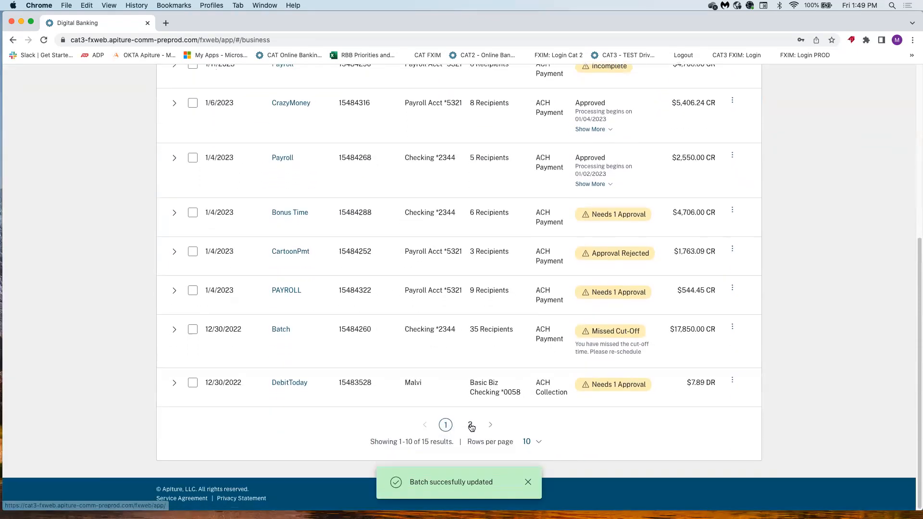
scroll(324, 273, "up", 10)
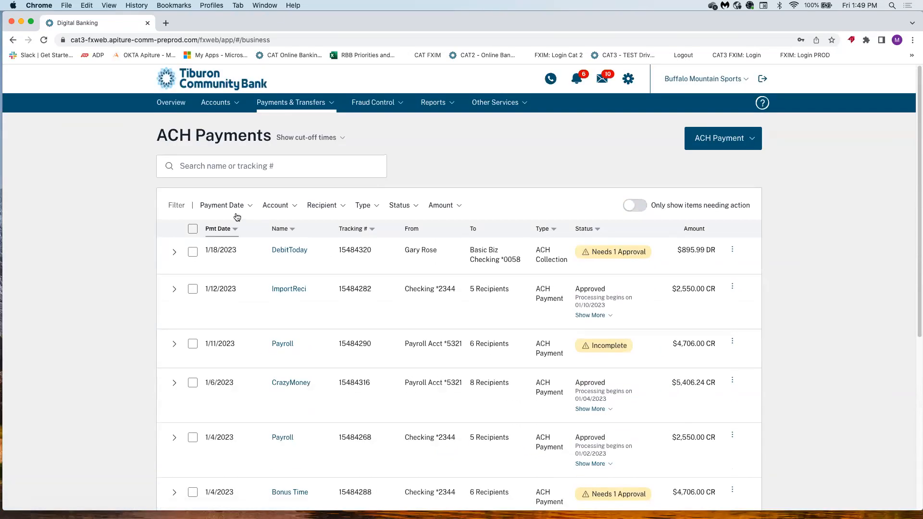
left_click(240, 207)
left_click(163, 269)
left_click(299, 361)
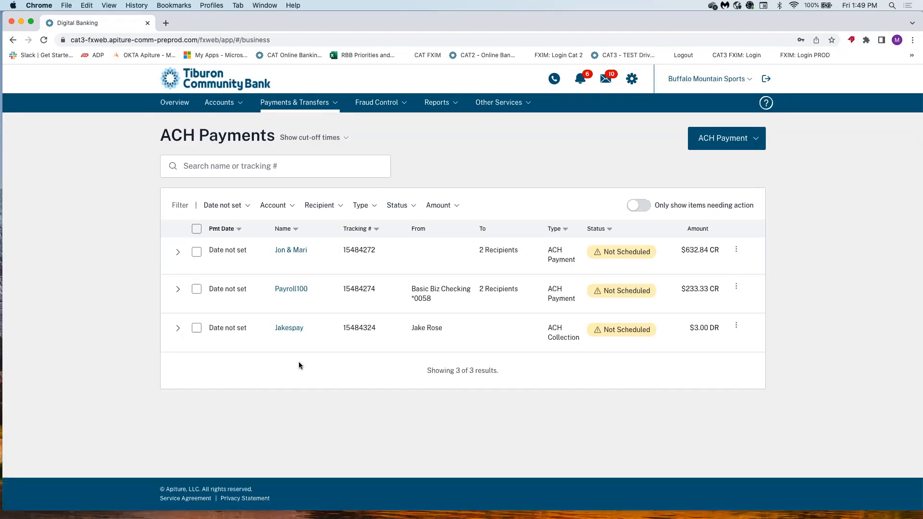
left_click(215, 167)
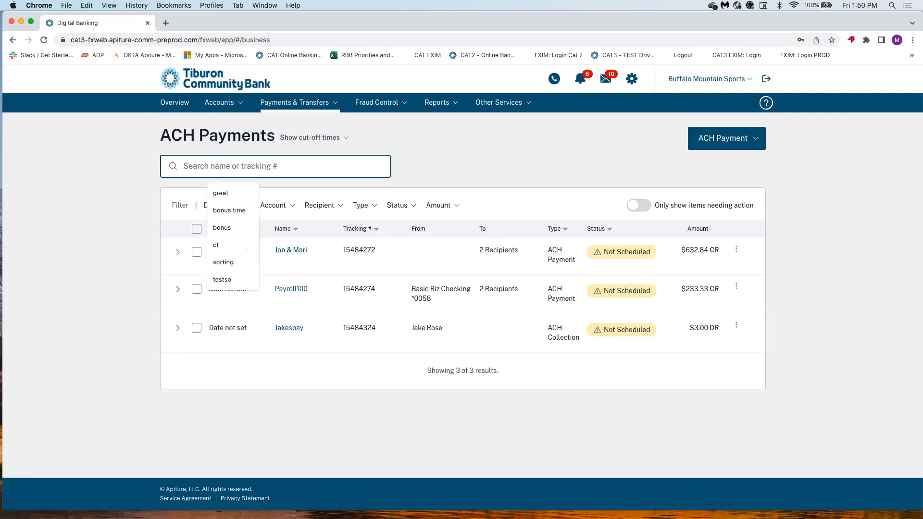
type("ja")
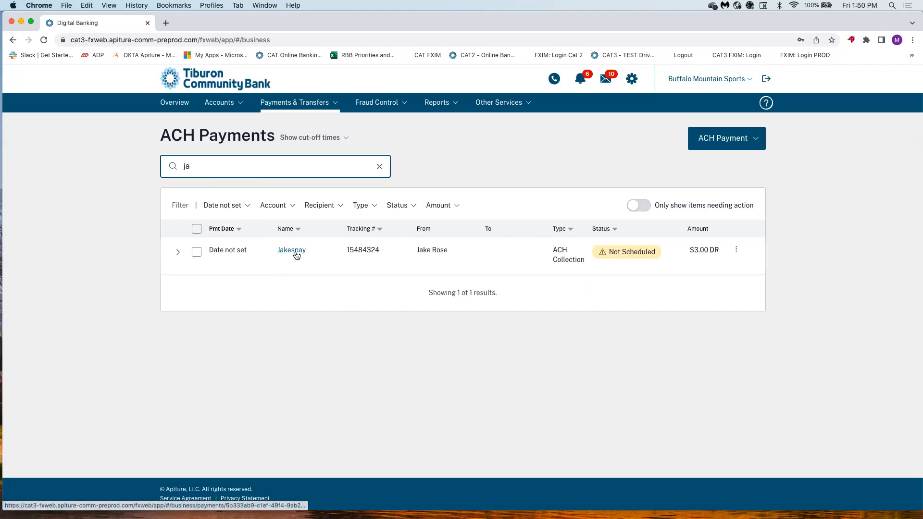
left_click(736, 249)
Edit the Jakespay draft to deposit into Biz Savings with a January 4, 2023 payment date.
left_click(715, 271)
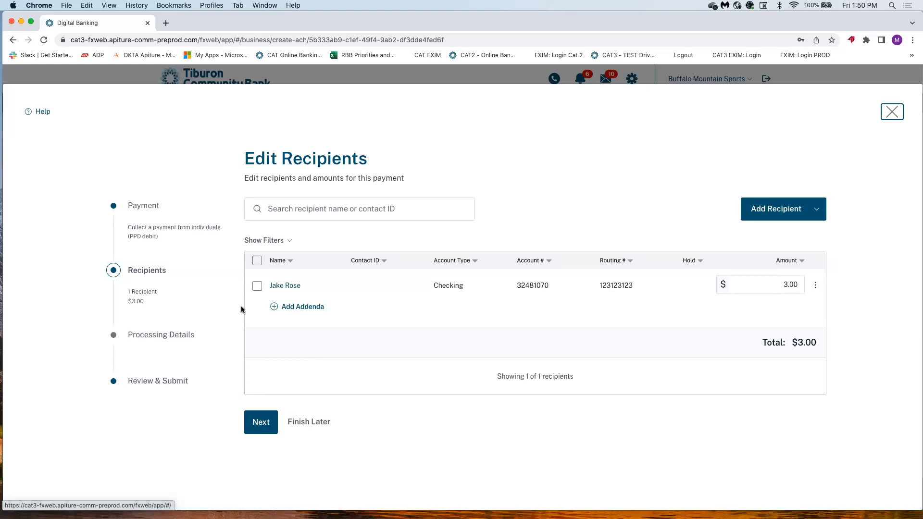
left_click(262, 422)
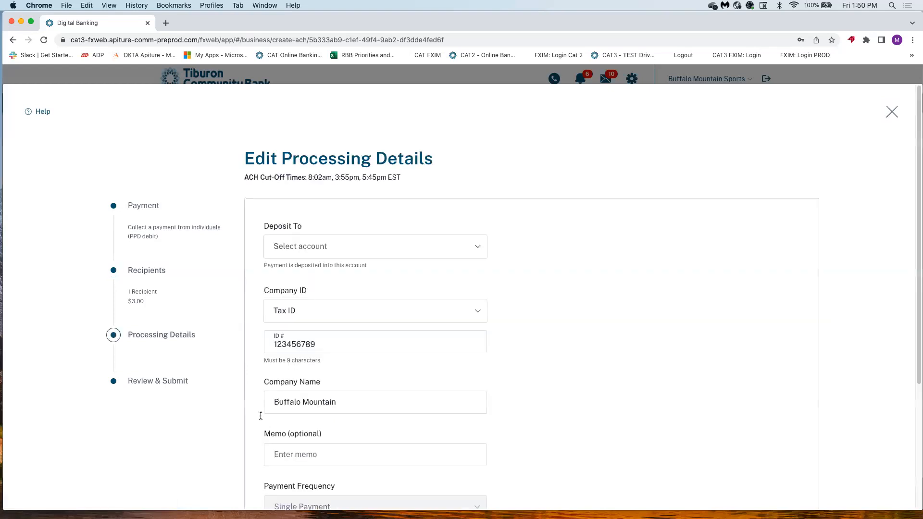
left_click(318, 256)
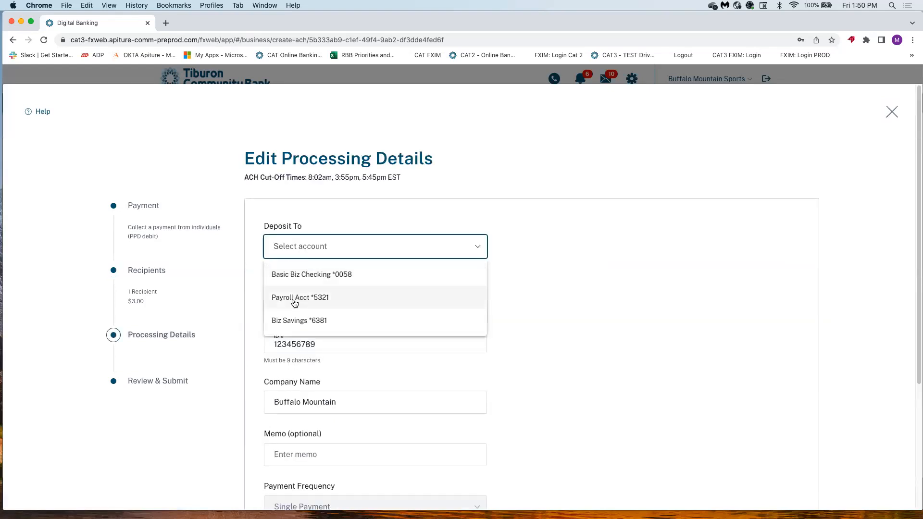
left_click(287, 321)
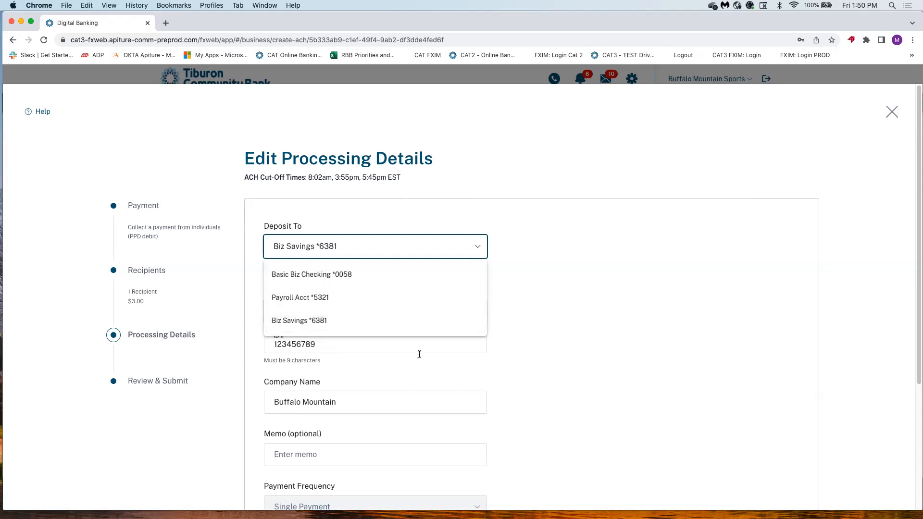
scroll(506, 387, "down", 4)
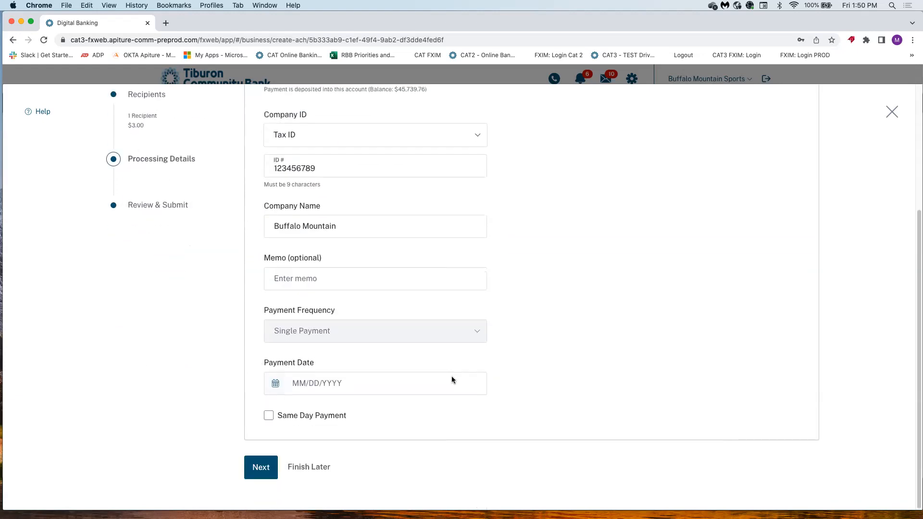
left_click(279, 382)
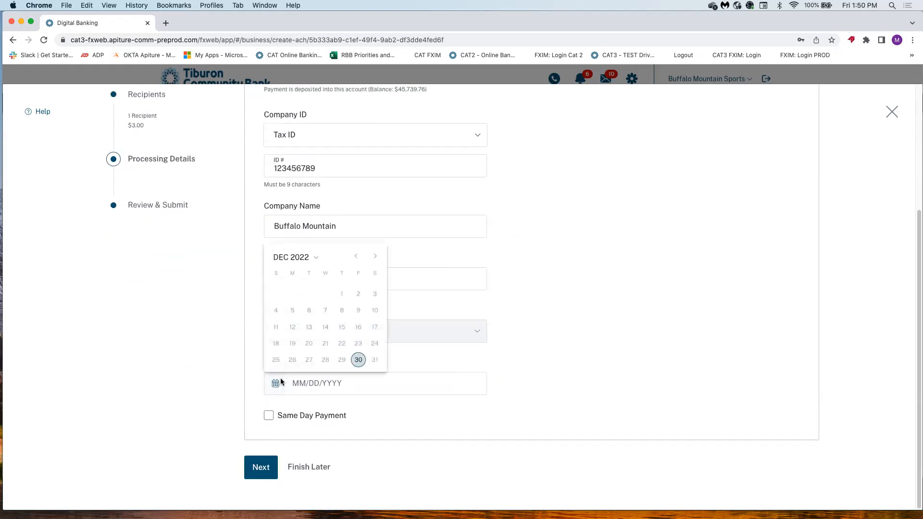
left_click(374, 256)
left_click(328, 293)
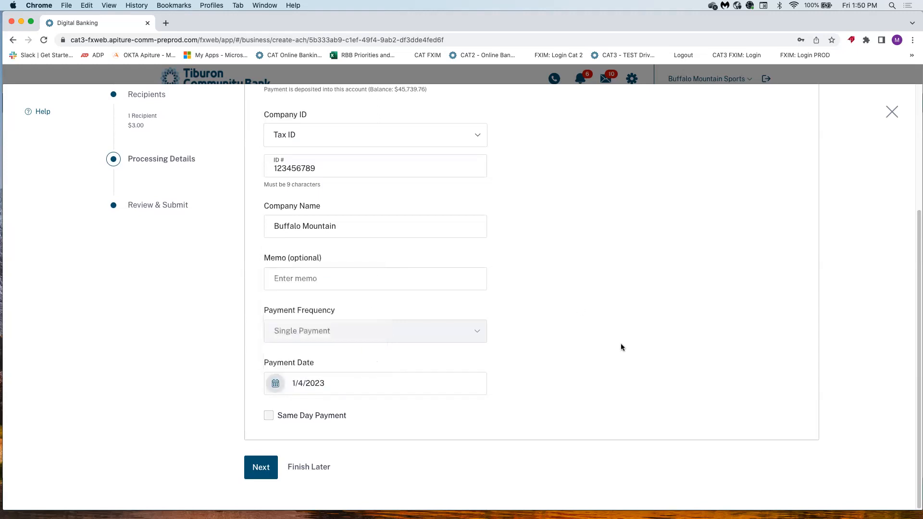
scroll(619, 344, "up", 2)
scroll(620, 343, "up", 3)
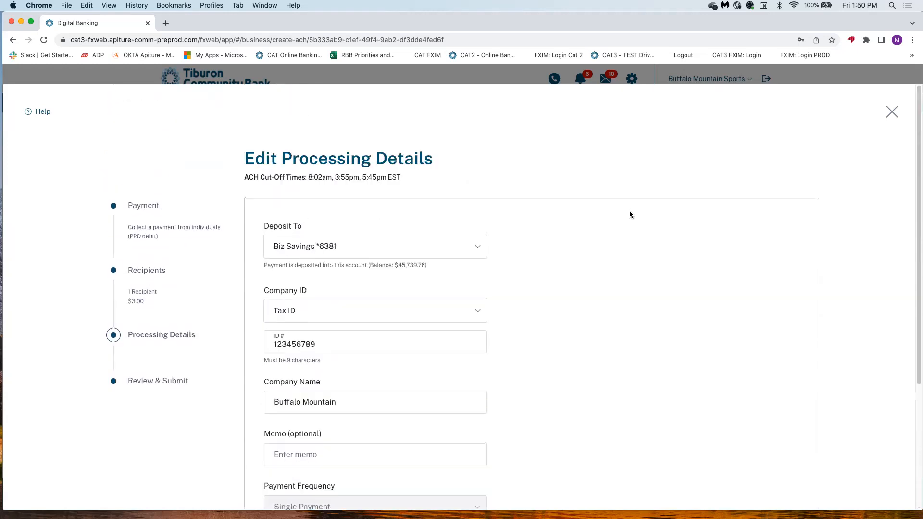
Delete the Jakespay draft, then confirm that searching 'ja' no longer finds it.
left_click(890, 114)
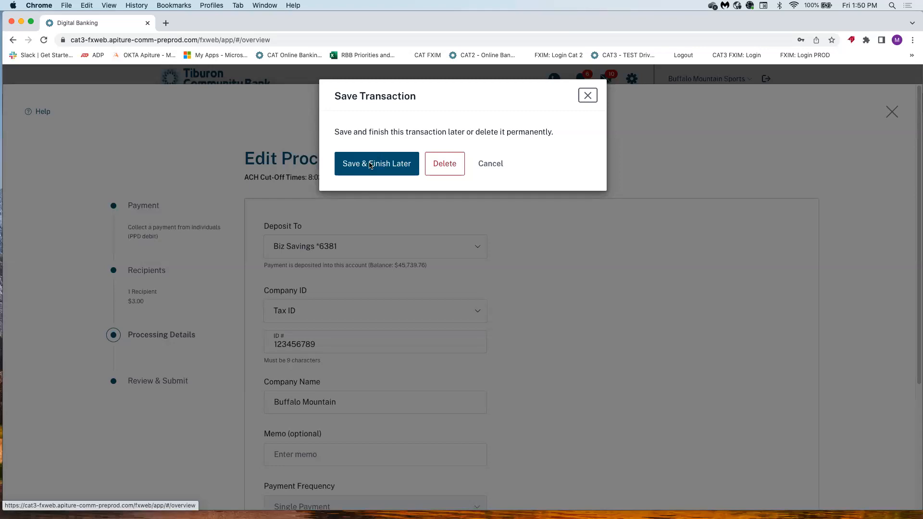
left_click(443, 165)
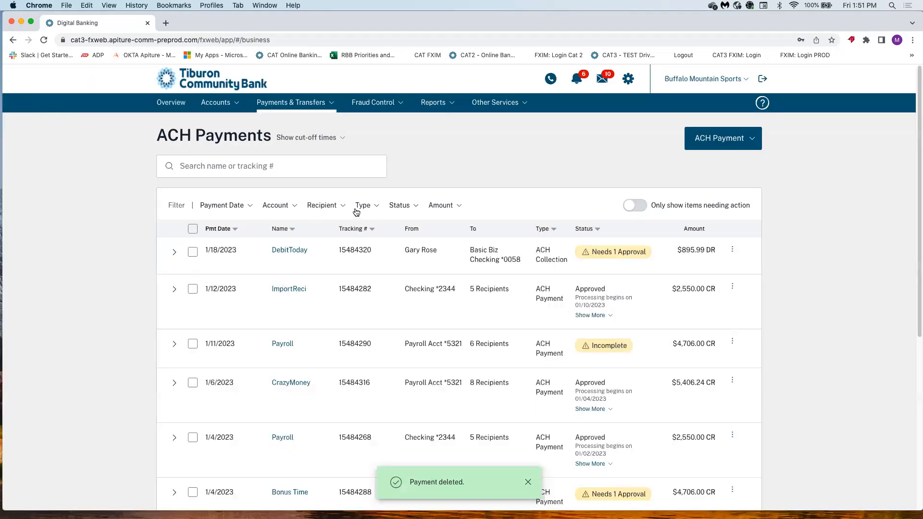
left_click(255, 166)
type("ja")
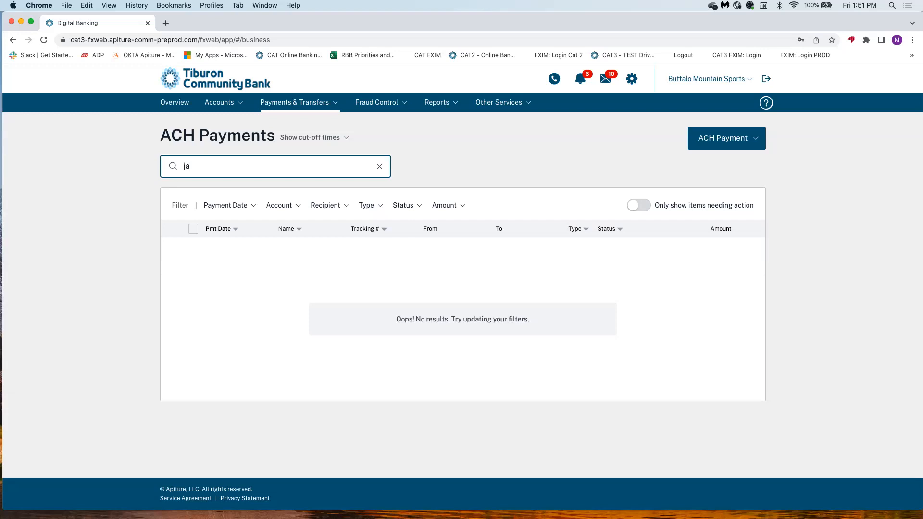
key("BackSpace")
key("BackSpace")
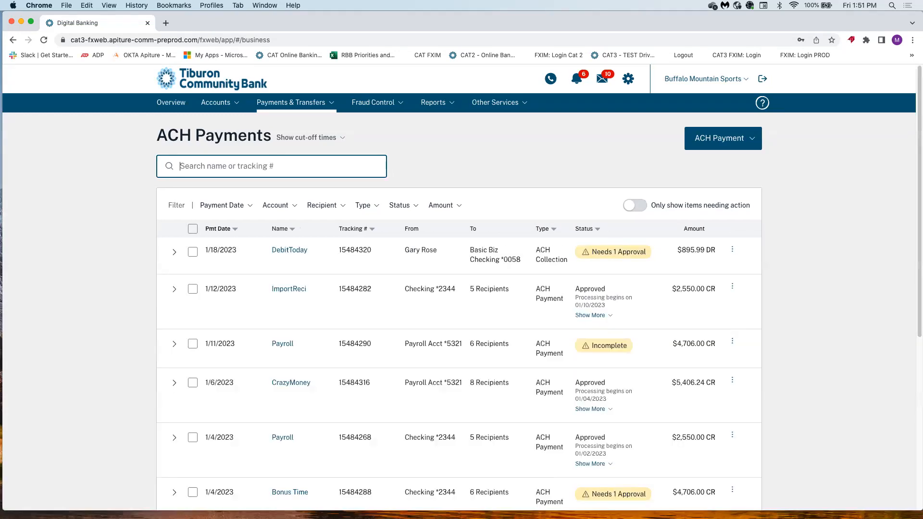